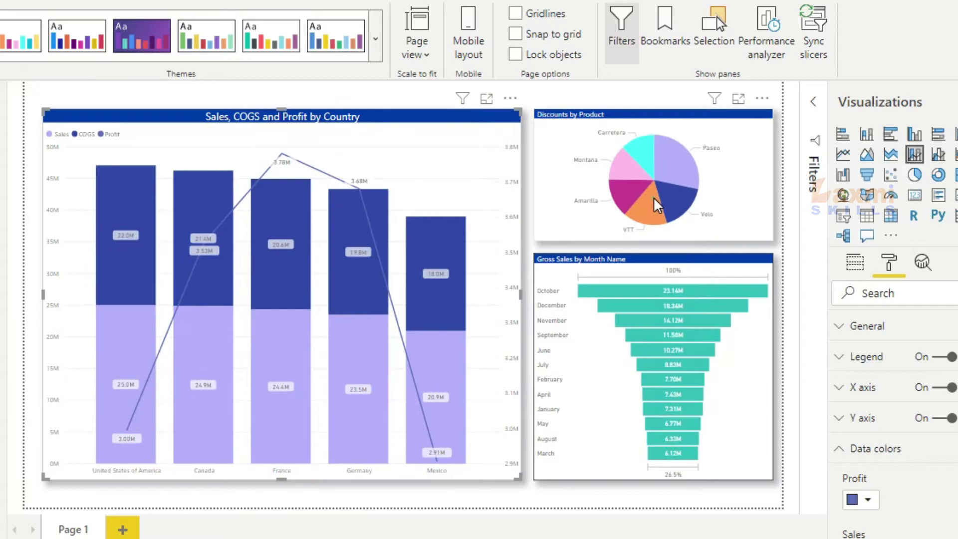
Cross-filter the finished dashboard by several product slices of the Discounts by Product pie, then clear the selection
{"action": "left_click", "coordinate": [654, 197]}
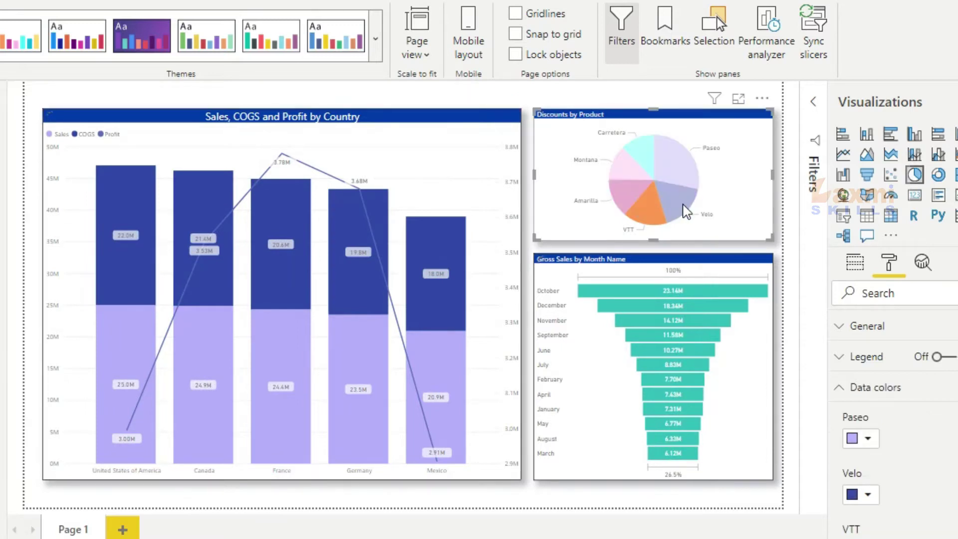
{"action": "left_click", "coordinate": [686, 212]}
{"action": "left_click", "coordinate": [686, 212]}
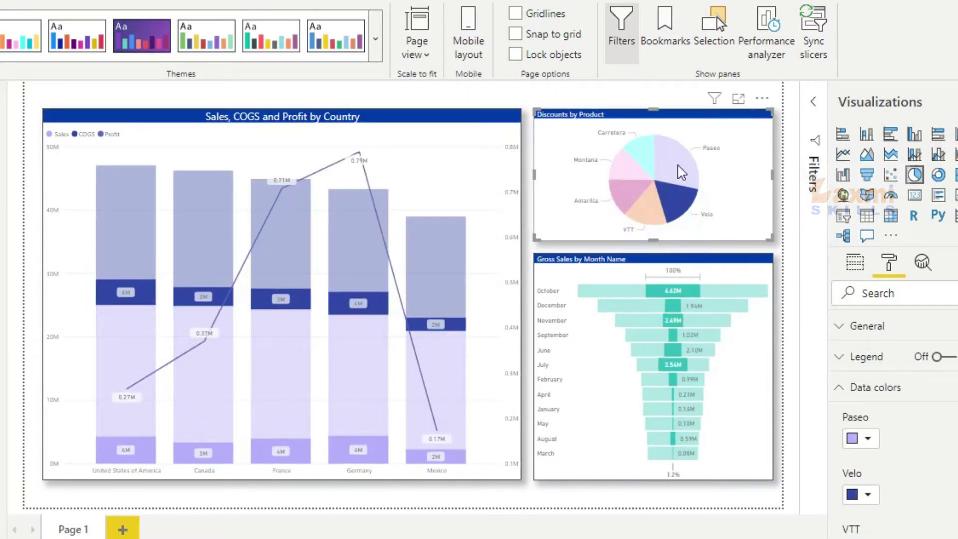
{"action": "left_click", "coordinate": [678, 162]}
{"action": "left_click", "coordinate": [640, 152]}
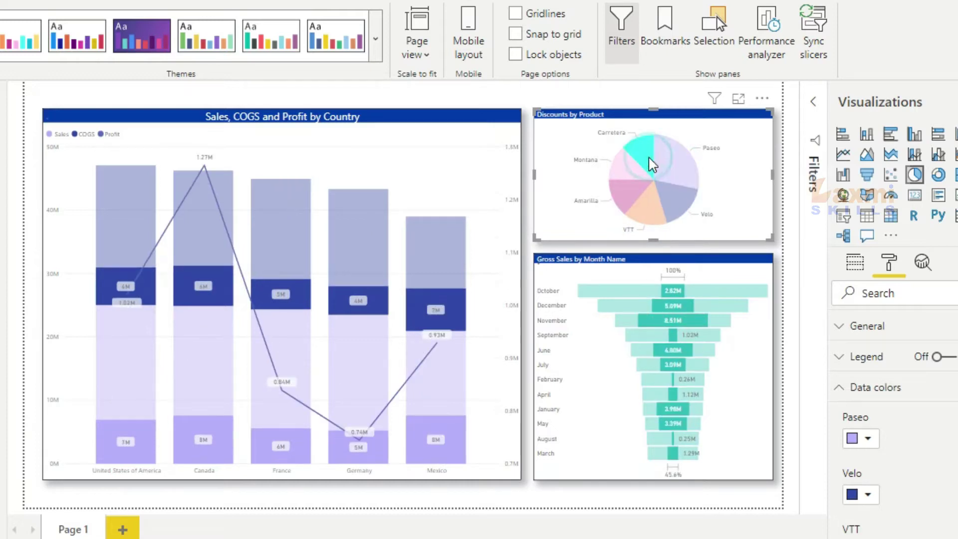
{"action": "left_click", "coordinate": [626, 200]}
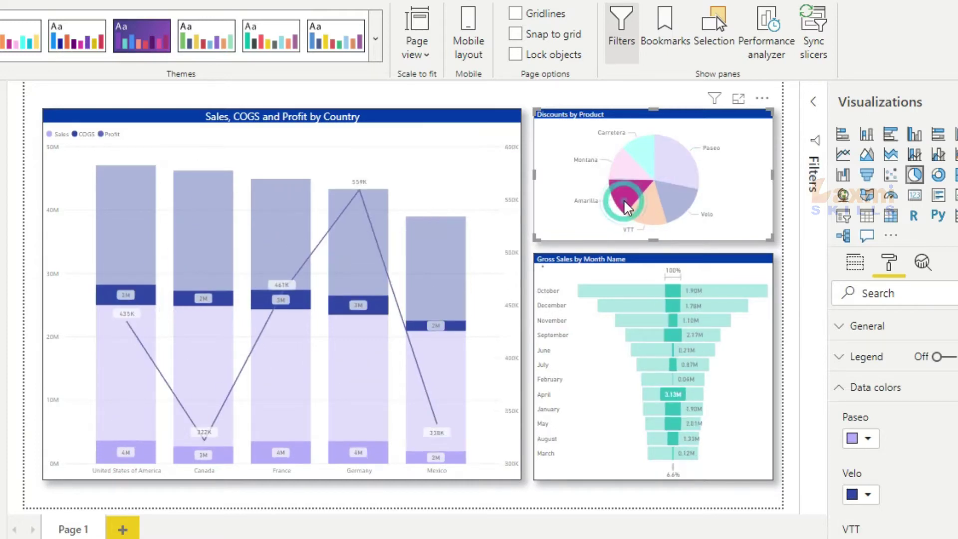
{"action": "left_click", "coordinate": [624, 201]}
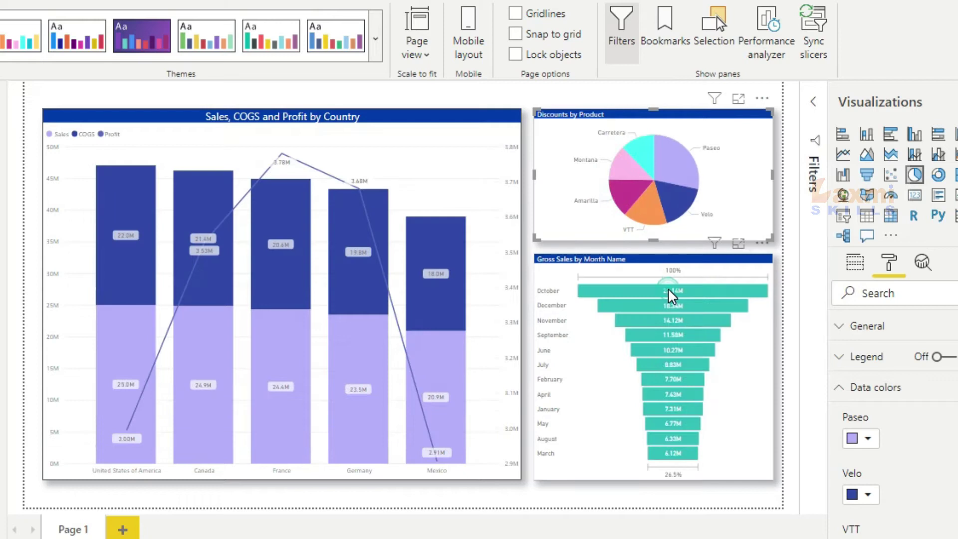
Cross-filter the dashboard by successive months from October to June in the Gross Sales by Month Name funnel
{"action": "left_click", "coordinate": [669, 290]}
{"action": "left_click", "coordinate": [674, 306]}
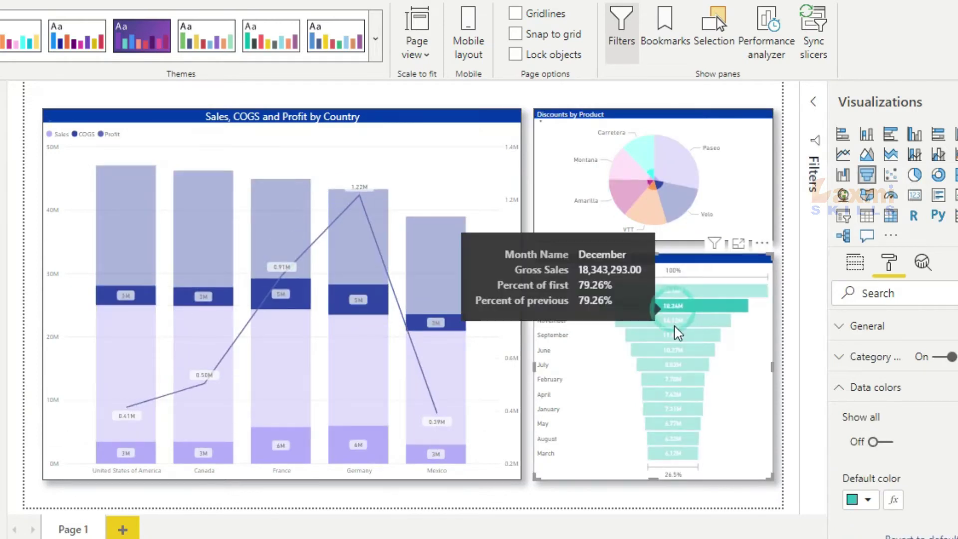
{"action": "left_click", "coordinate": [674, 321]}
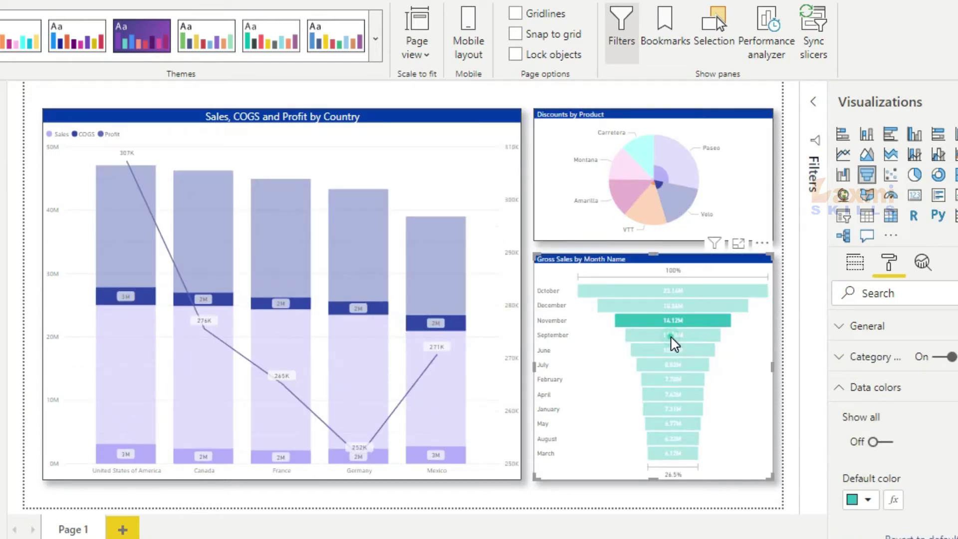
{"action": "left_click", "coordinate": [671, 337]}
{"action": "left_click", "coordinate": [672, 350]}
{"action": "left_click", "coordinate": [671, 350]}
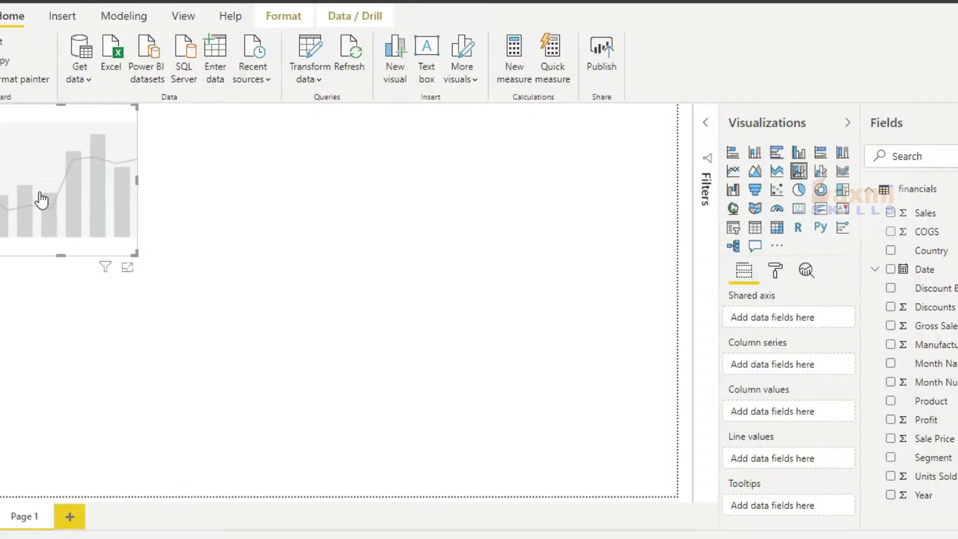
Reposition and enlarge the empty combo chart, with Country as shared axis, Sales as column values and Profit as line values
{"action": "left_click_drag", "start_coordinate": [45, 209], "coordinate": [69, 235]}
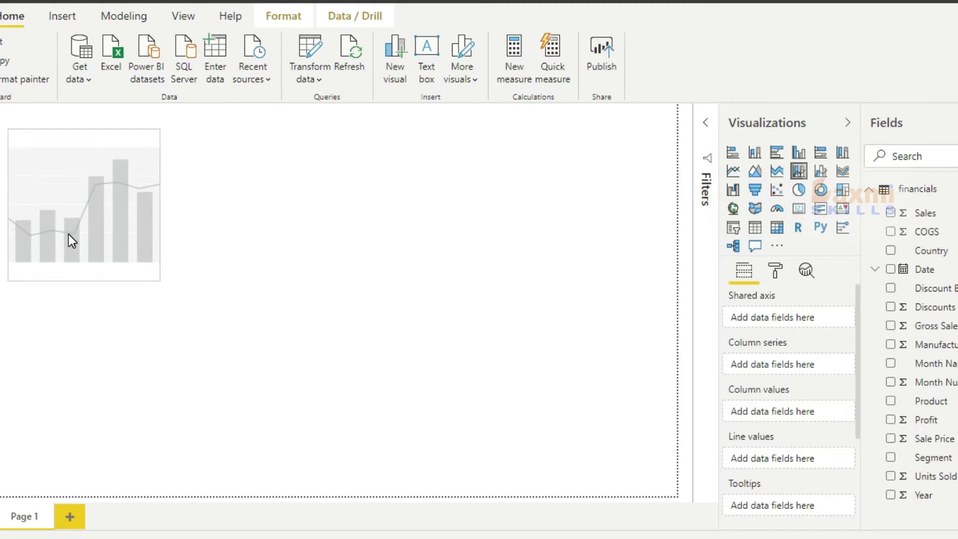
{"action": "left_click_drag", "start_coordinate": [157, 278], "coordinate": [448, 469]}
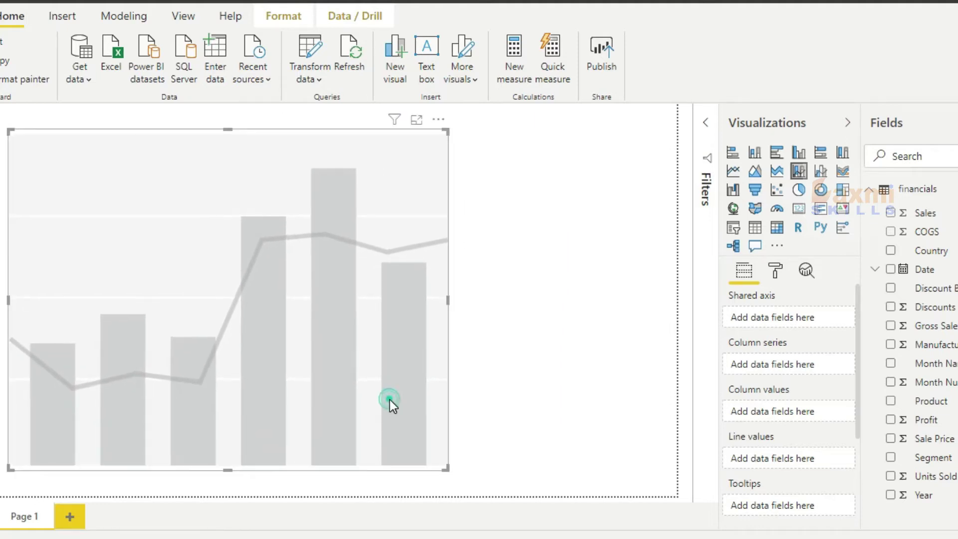
{"action": "left_click", "coordinate": [891, 250]}
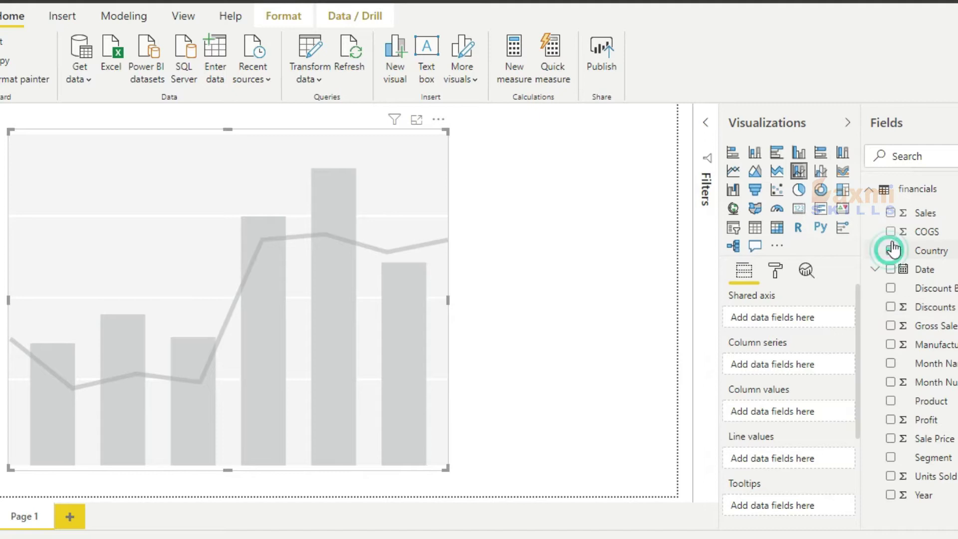
{"action": "left_click", "coordinate": [891, 212]}
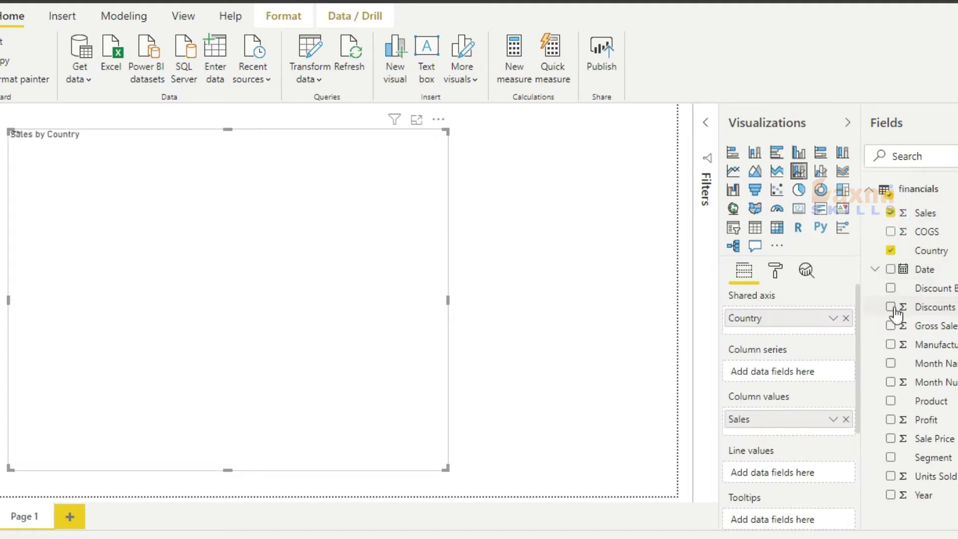
{"action": "left_click_drag", "start_coordinate": [926, 427], "coordinate": [450, 385]}
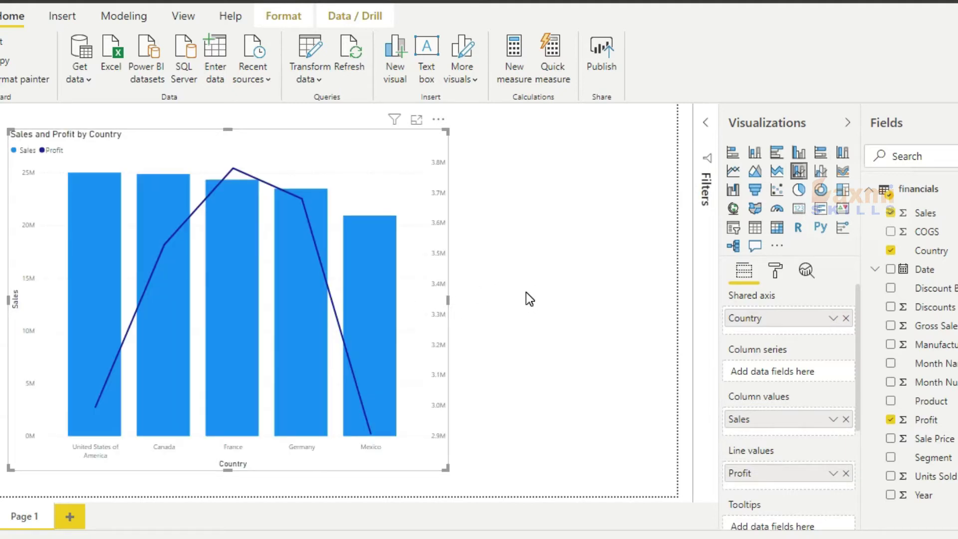
Turn on data labels, shadow and border for the Sales and Profit chart, and shift it slightly toward the page's left edge
{"action": "left_click", "coordinate": [775, 271]}
{"action": "scroll", "coordinate": [822, 424], "scroll_direction": "down", "scroll_amount": 3}
{"action": "left_click", "coordinate": [819, 384]}
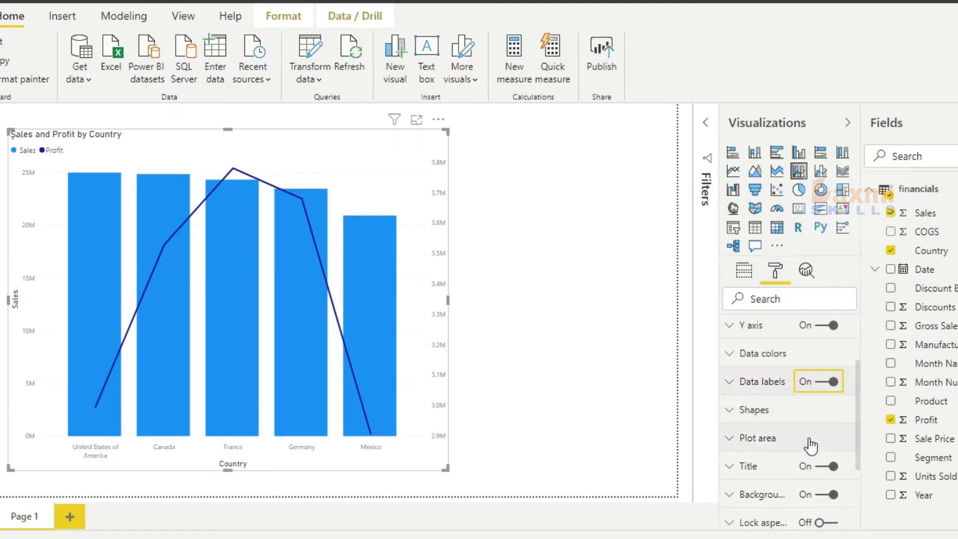
{"action": "scroll", "coordinate": [796, 483], "scroll_direction": "down", "scroll_amount": 3}
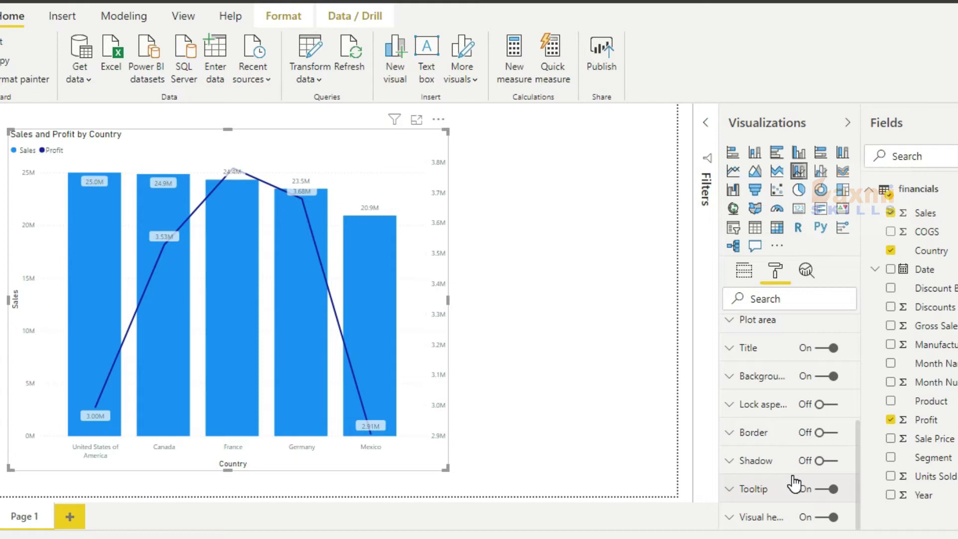
{"action": "left_click", "coordinate": [819, 460]}
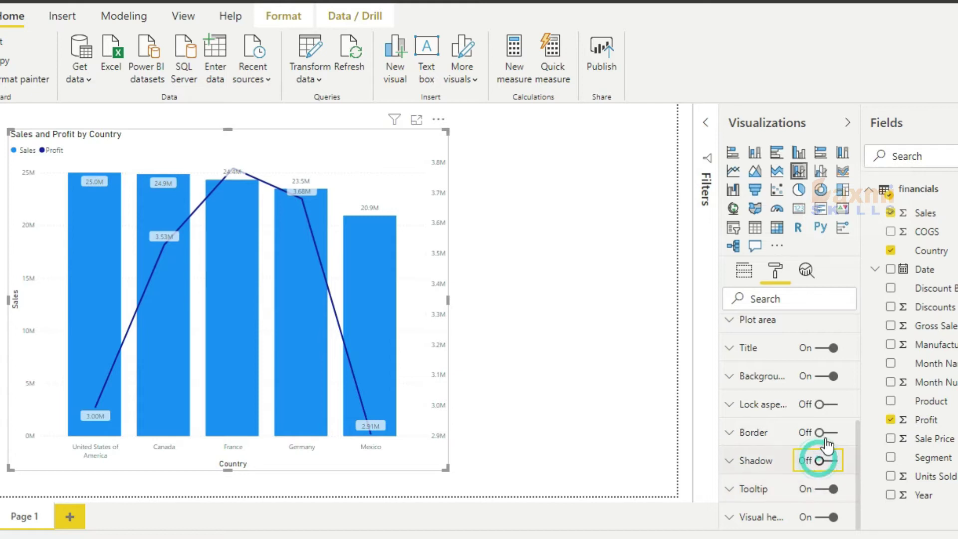
{"action": "left_click", "coordinate": [823, 432]}
{"action": "left_click_drag", "start_coordinate": [385, 174], "coordinate": [375, 168]}
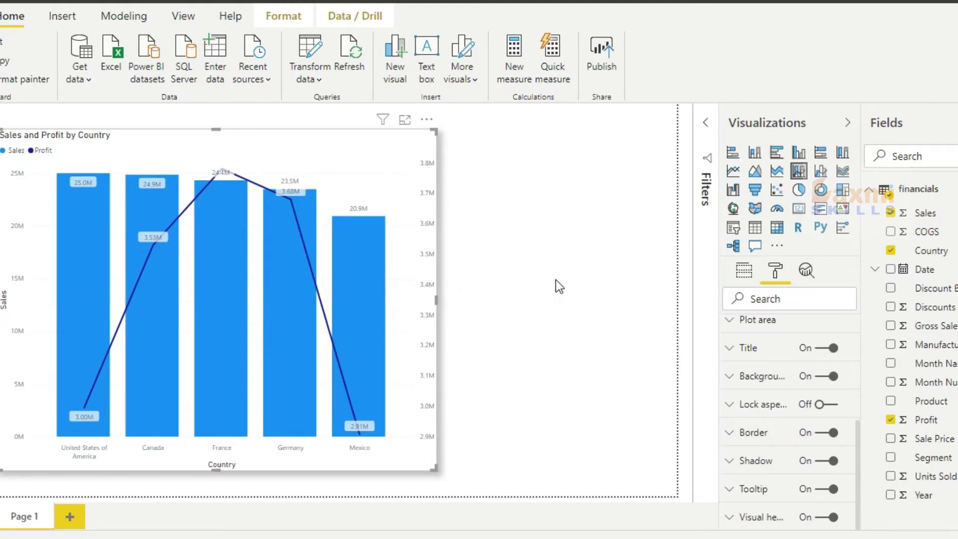
{"action": "left_click", "coordinate": [559, 281]}
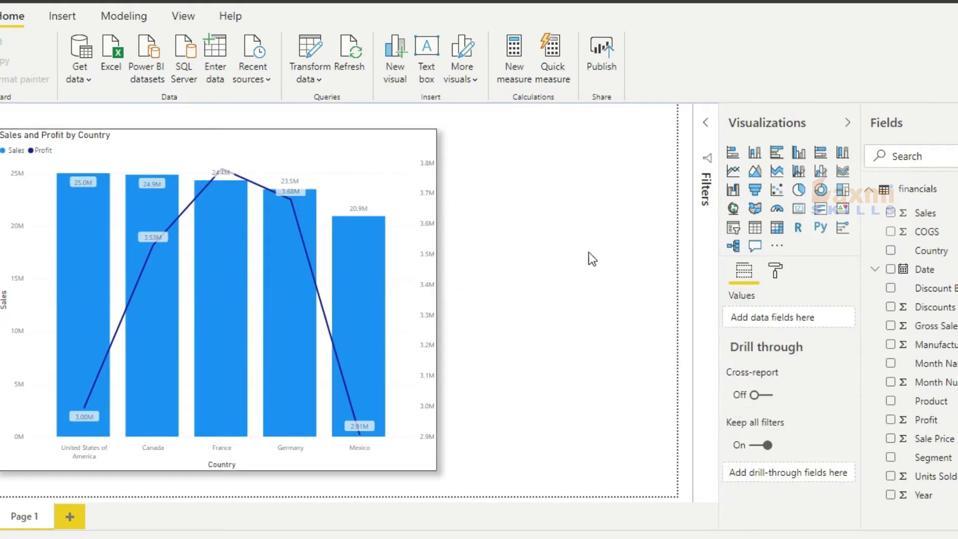
Add a pie chart of Discounts by Product, fitted beside the upper part of the combo chart
{"action": "left_click", "coordinate": [799, 190]}
{"action": "left_click_drag", "start_coordinate": [560, 469], "coordinate": [574, 251]}
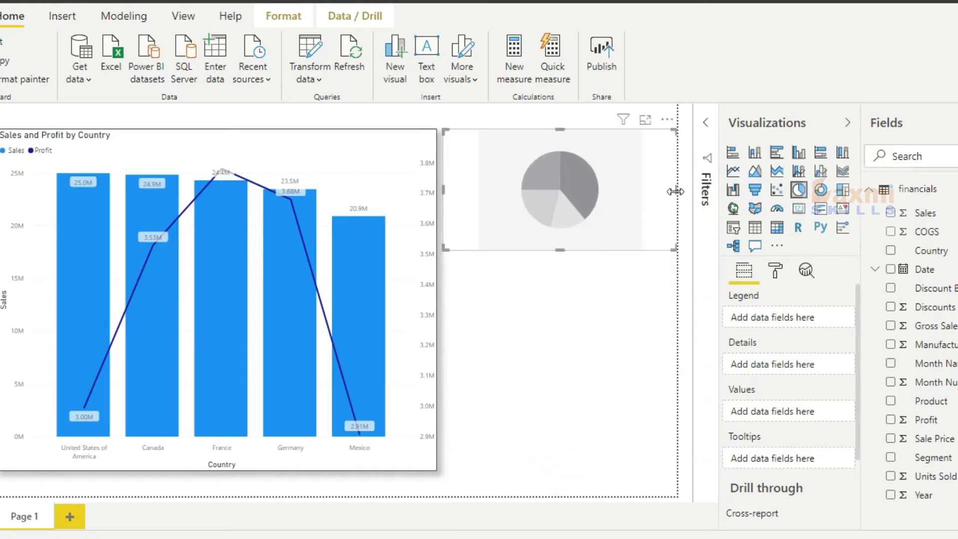
{"action": "left_click_drag", "start_coordinate": [675, 191], "coordinate": [637, 190]}
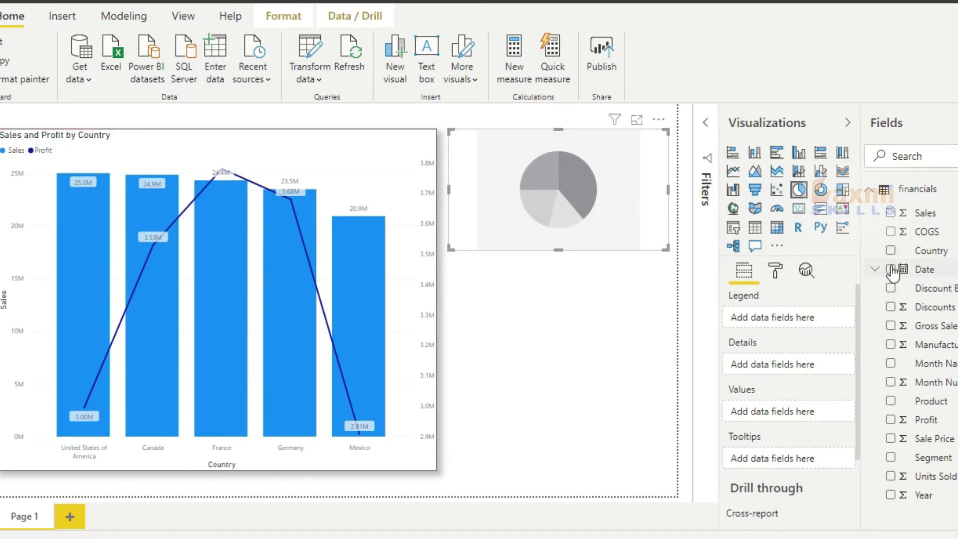
{"action": "left_click", "coordinate": [891, 401]}
{"action": "left_click", "coordinate": [891, 307]}
Turn on the border and shadow for the Discounts by Product pie chart
{"action": "left_click", "coordinate": [776, 272]}
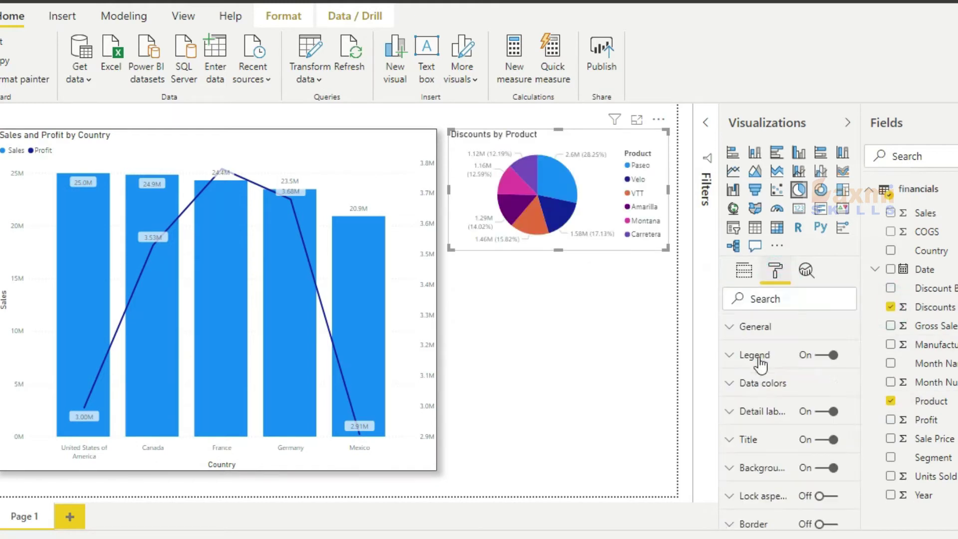
{"action": "scroll", "coordinate": [774, 424], "scroll_direction": "down", "scroll_amount": 3}
{"action": "left_click", "coordinate": [819, 433]}
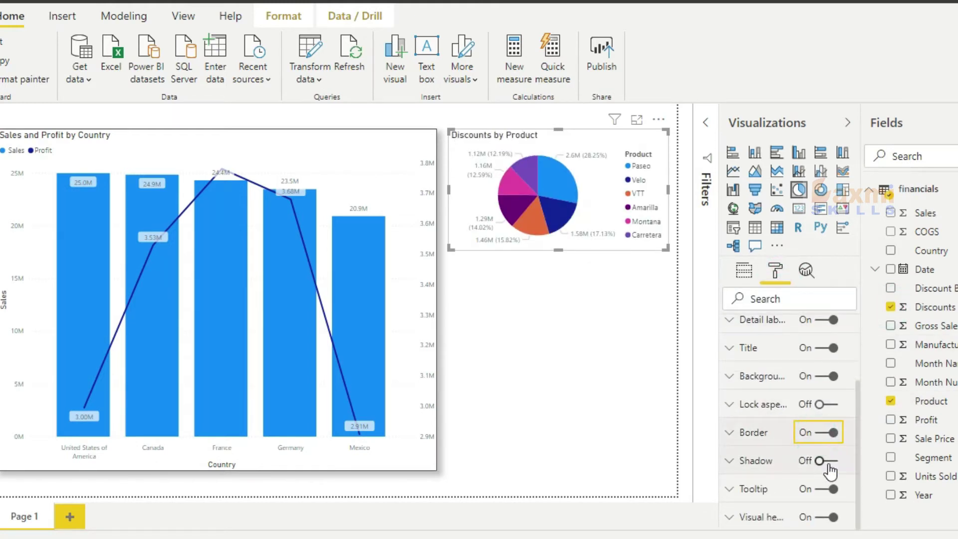
{"action": "left_click", "coordinate": [819, 461]}
Add a funnel chart below the pie chart, leaving a small gap, with Month Name as group and Gross Sales as values
{"action": "left_click", "coordinate": [537, 371]}
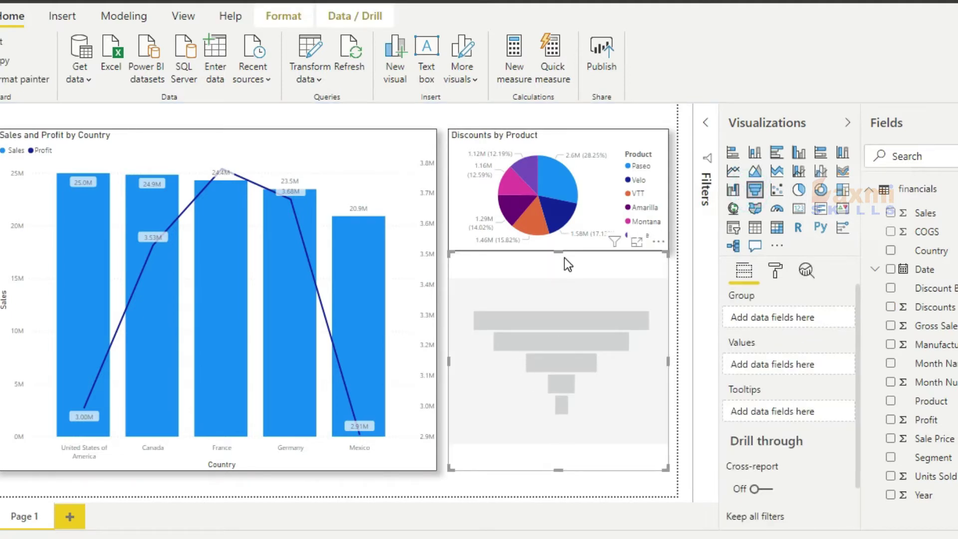
{"action": "left_click_drag", "start_coordinate": [558, 252], "coordinate": [558, 265]}
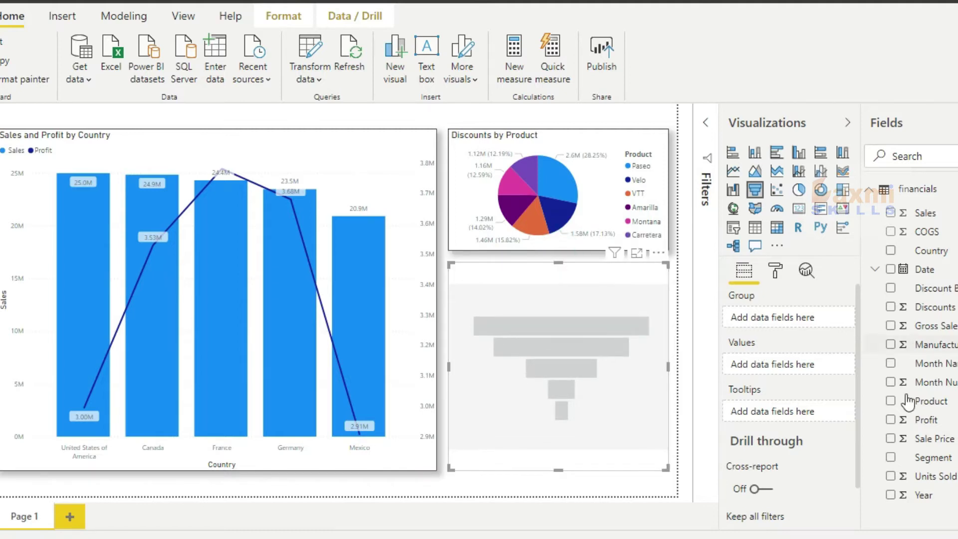
{"action": "left_click", "coordinate": [890, 364]}
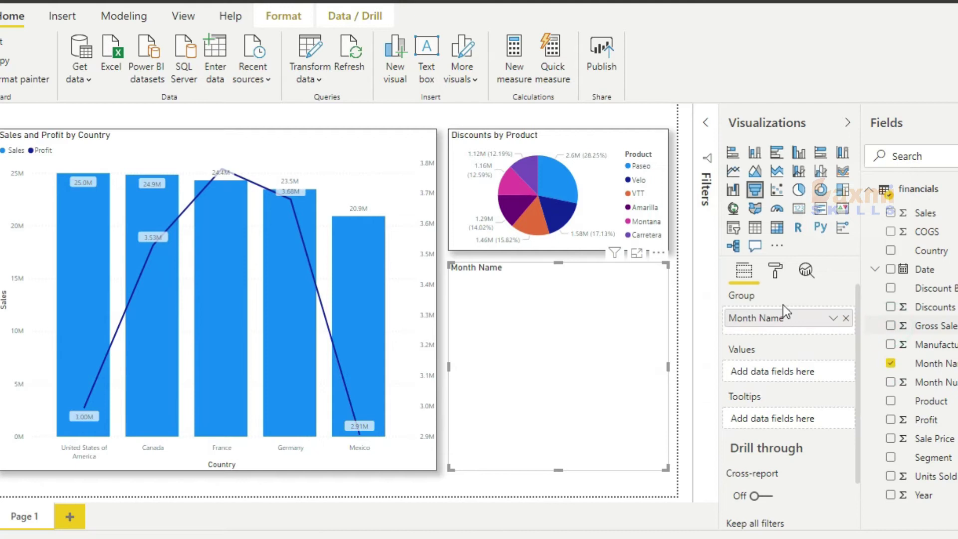
{"action": "left_click_drag", "start_coordinate": [784, 309], "coordinate": [779, 372]}
Turn on the border and shadow for the Gross Sales by Month Name funnel chart
{"action": "left_click", "coordinate": [775, 270]}
{"action": "scroll", "coordinate": [805, 424], "scroll_direction": "down", "scroll_amount": 3}
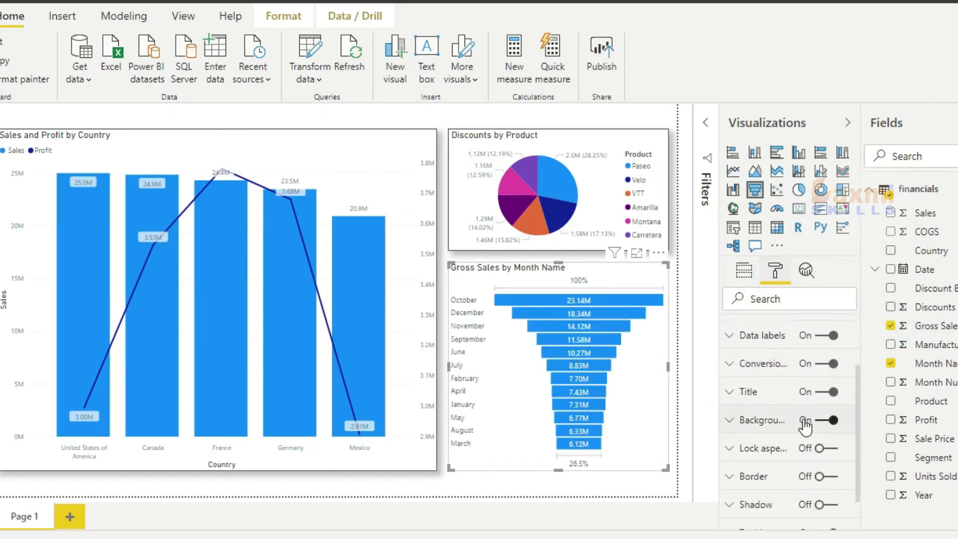
{"action": "scroll", "coordinate": [806, 425], "scroll_direction": "down", "scroll_amount": 2}
{"action": "left_click", "coordinate": [819, 432]}
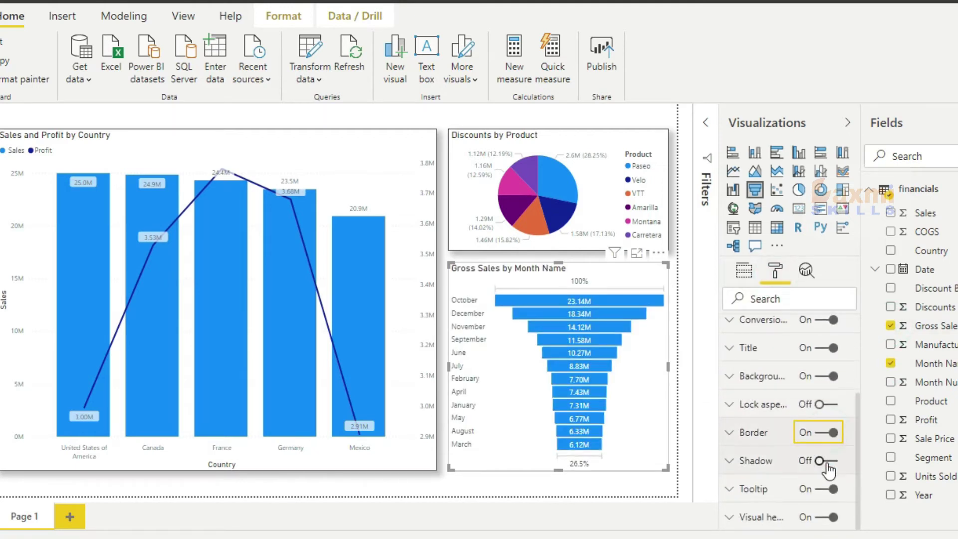
{"action": "left_click", "coordinate": [824, 461]}
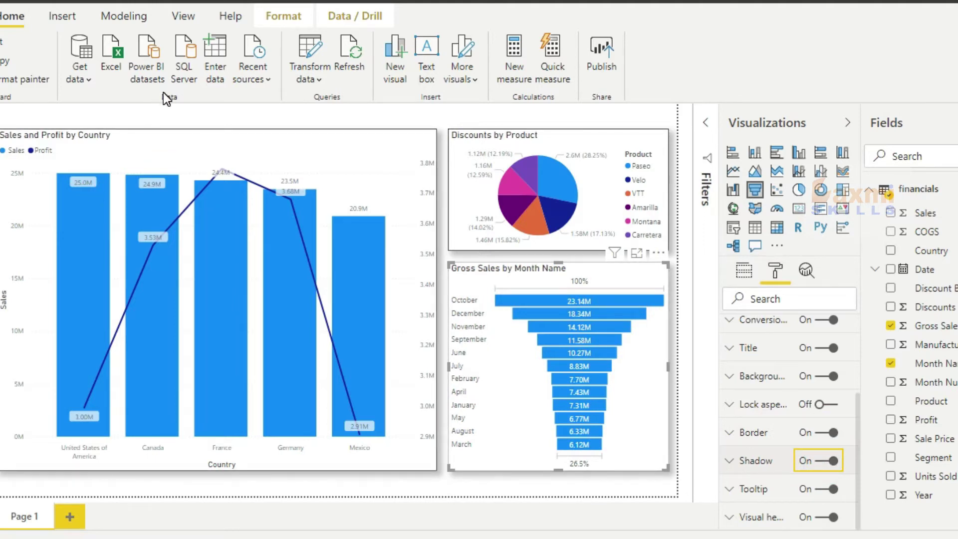
Apply the built-in theme made of light to dark blue shades to the report
{"action": "left_click", "coordinate": [180, 18]}
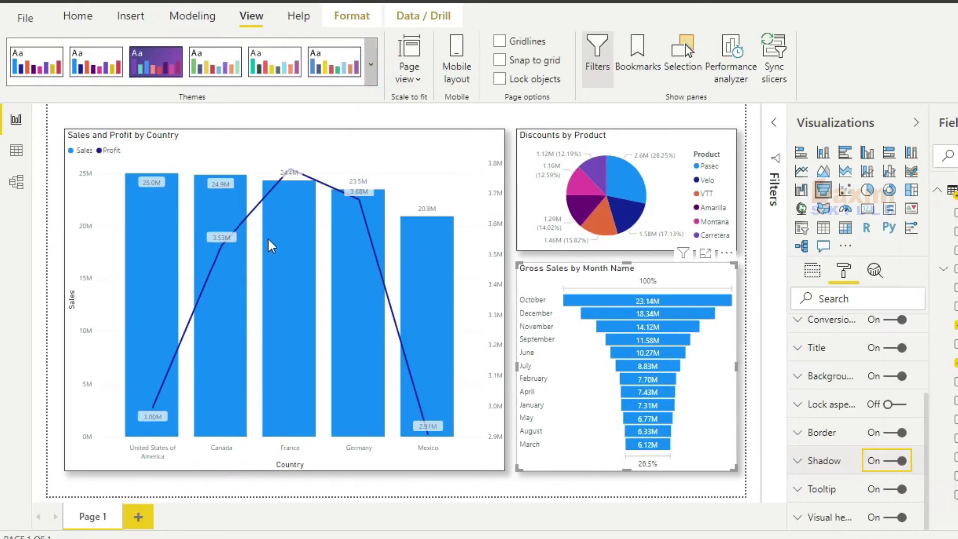
{"action": "left_click", "coordinate": [302, 64]}
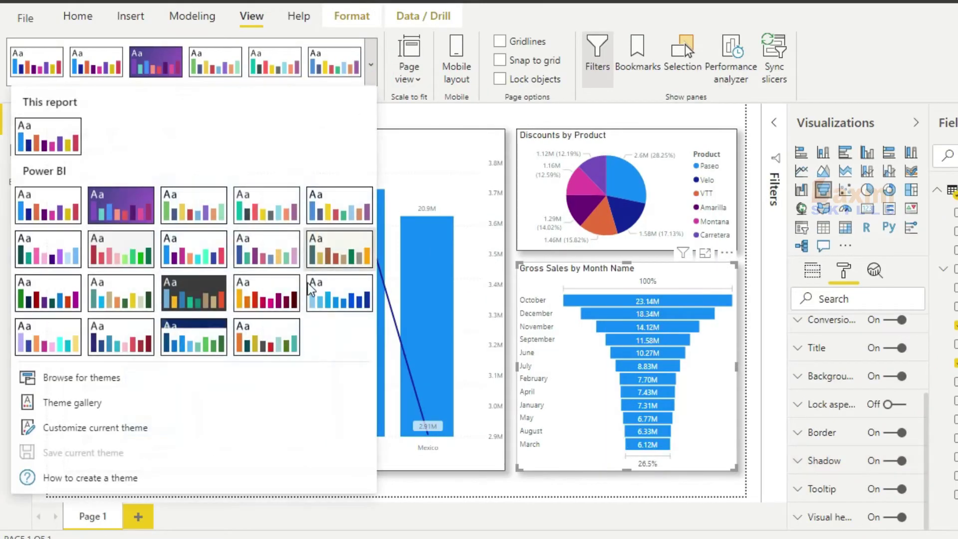
{"action": "left_click", "coordinate": [315, 299]}
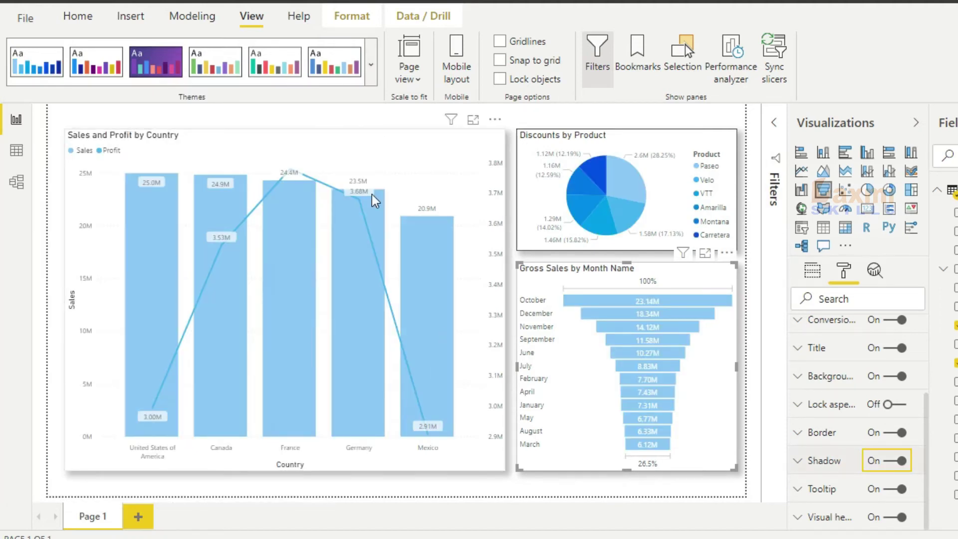
Set the Profit line's data color to dark blue in the Sales and Profit by Country chart
{"action": "left_click", "coordinate": [353, 137]}
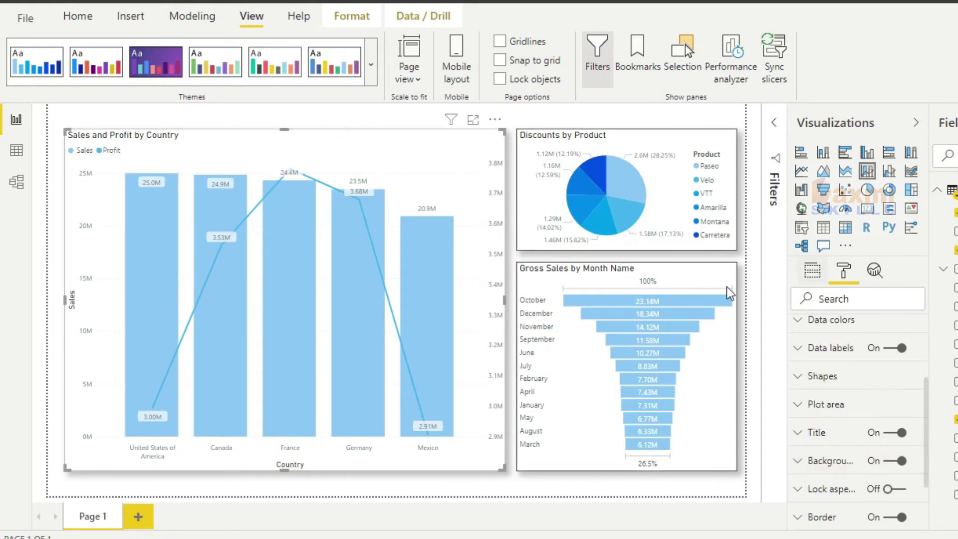
{"action": "scroll", "coordinate": [820, 397], "scroll_direction": "up", "scroll_amount": 2}
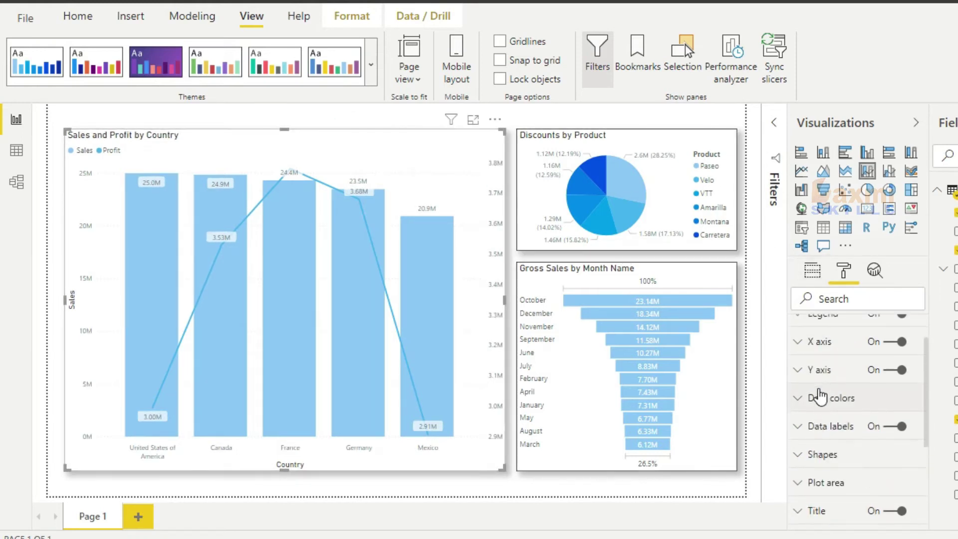
{"action": "left_click", "coordinate": [817, 398]}
{"action": "scroll", "coordinate": [816, 397], "scroll_direction": "down", "scroll_amount": 1}
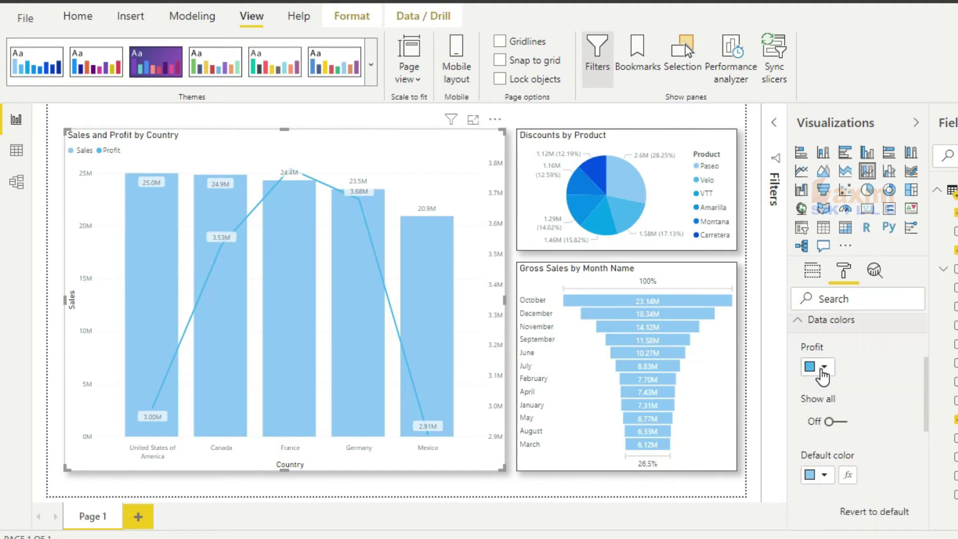
{"action": "left_click", "coordinate": [821, 369]}
{"action": "left_click", "coordinate": [892, 349]}
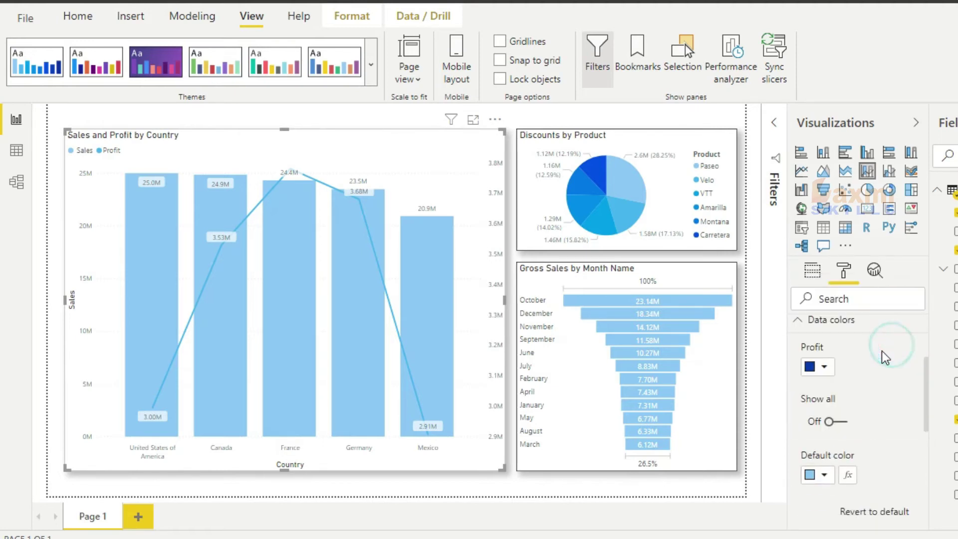
Set the Sales columns' default color to dark blue and the Profit line to light blue in the Sales and Profit by Country chart
{"action": "scroll", "coordinate": [817, 400], "scroll_direction": "up", "scroll_amount": 1}
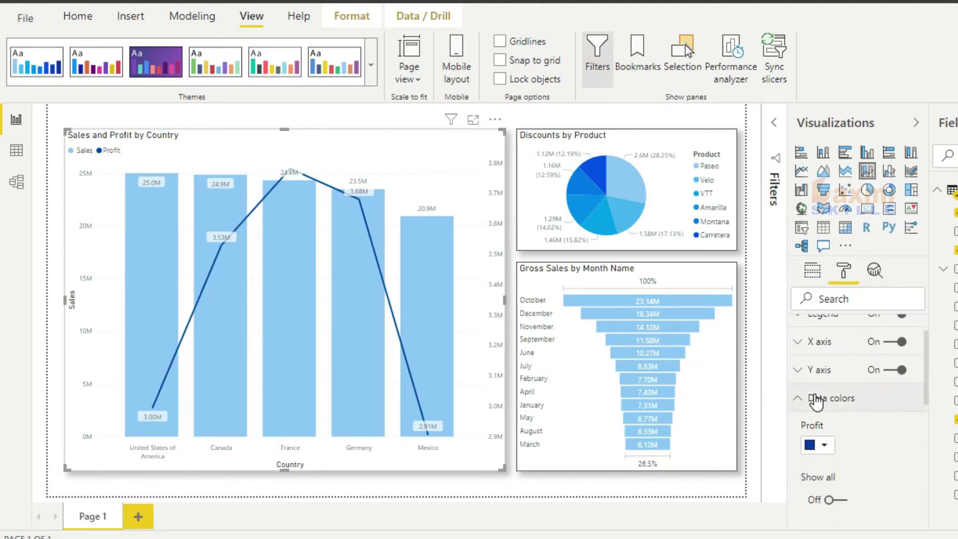
{"action": "left_click", "coordinate": [815, 397]}
{"action": "left_click", "coordinate": [396, 149]}
{"action": "scroll", "coordinate": [834, 397], "scroll_direction": "down", "scroll_amount": 3}
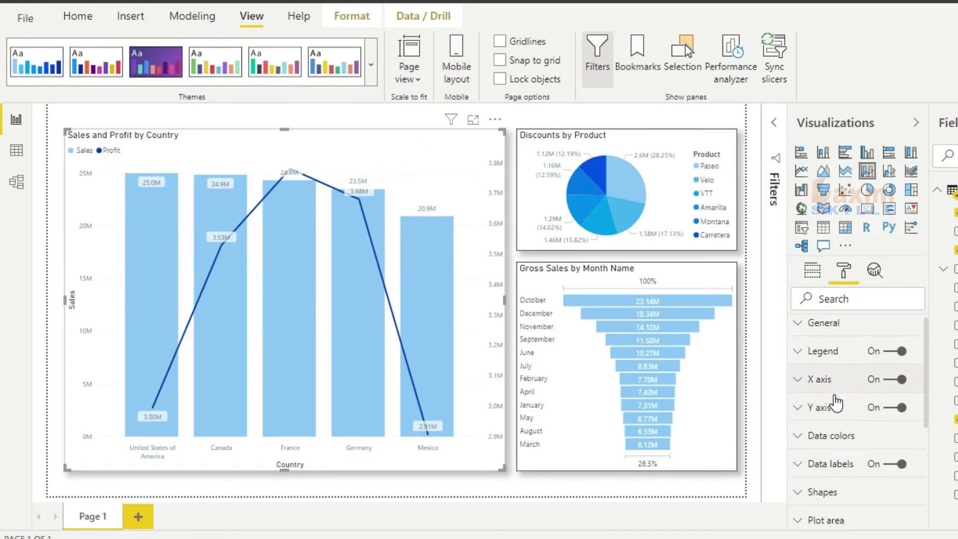
{"action": "left_click", "coordinate": [834, 368]}
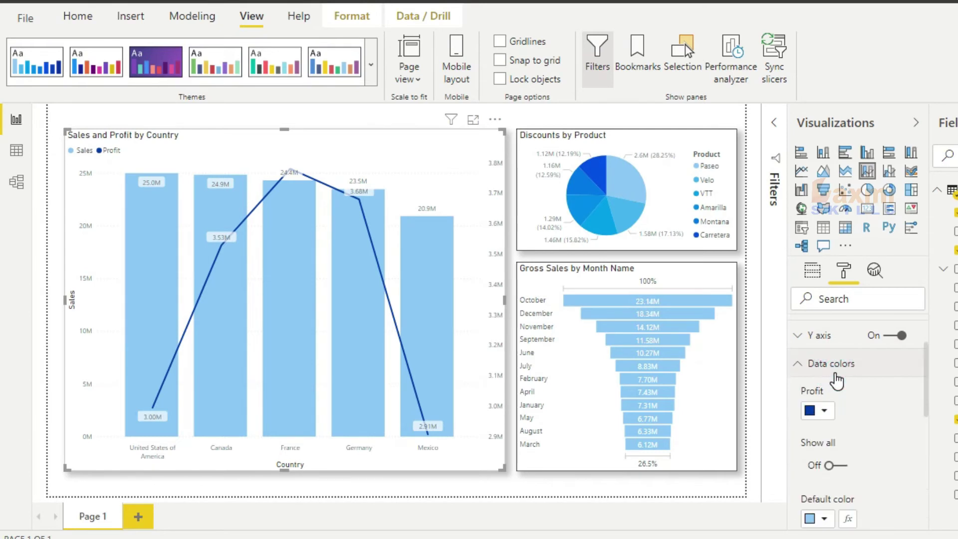
{"action": "scroll", "coordinate": [839, 410], "scroll_direction": "down", "scroll_amount": 2}
{"action": "left_click", "coordinate": [827, 441]}
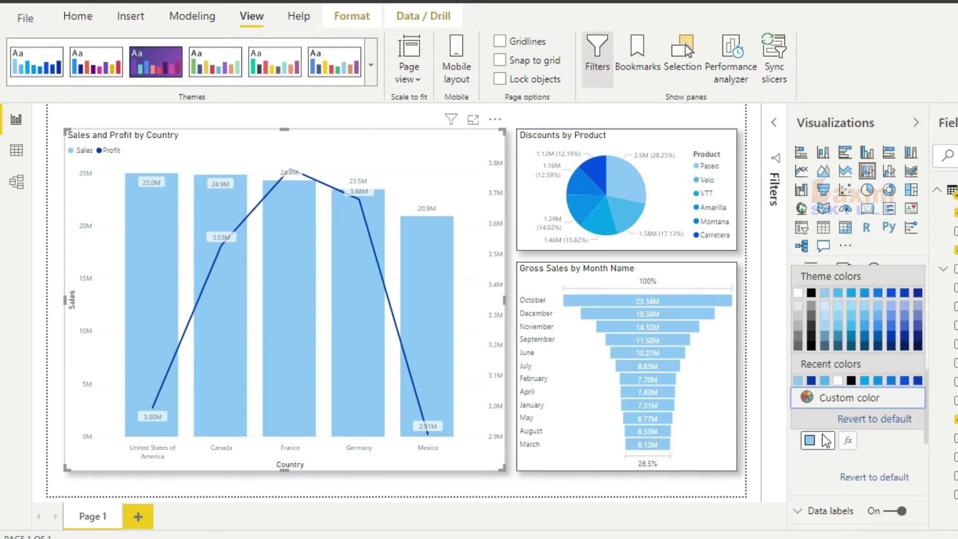
{"action": "left_click", "coordinate": [893, 343]}
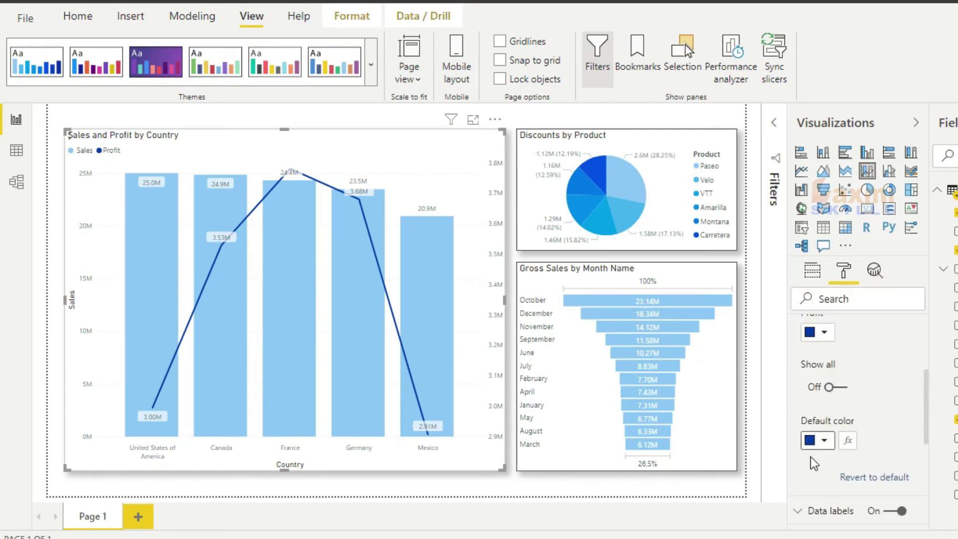
{"action": "left_click", "coordinate": [824, 332]}
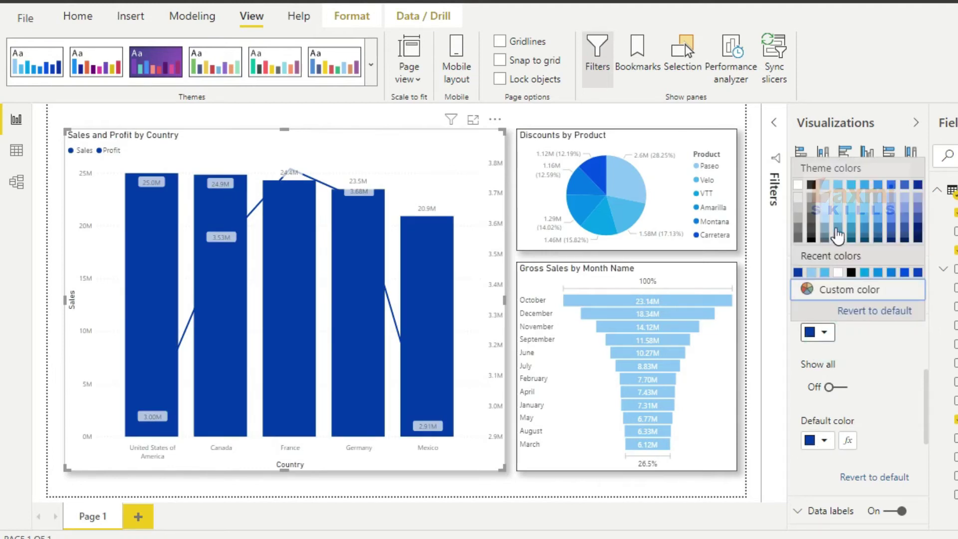
{"action": "left_click", "coordinate": [841, 227]}
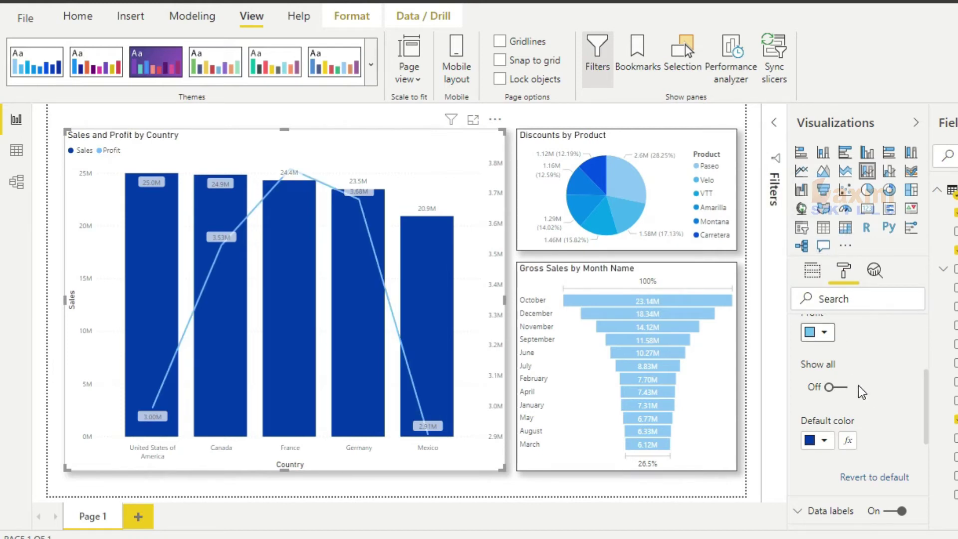
Add the COGS field to the Sales and Profit by Country chart as stacked column values
{"action": "left_click", "coordinate": [955, 234]}
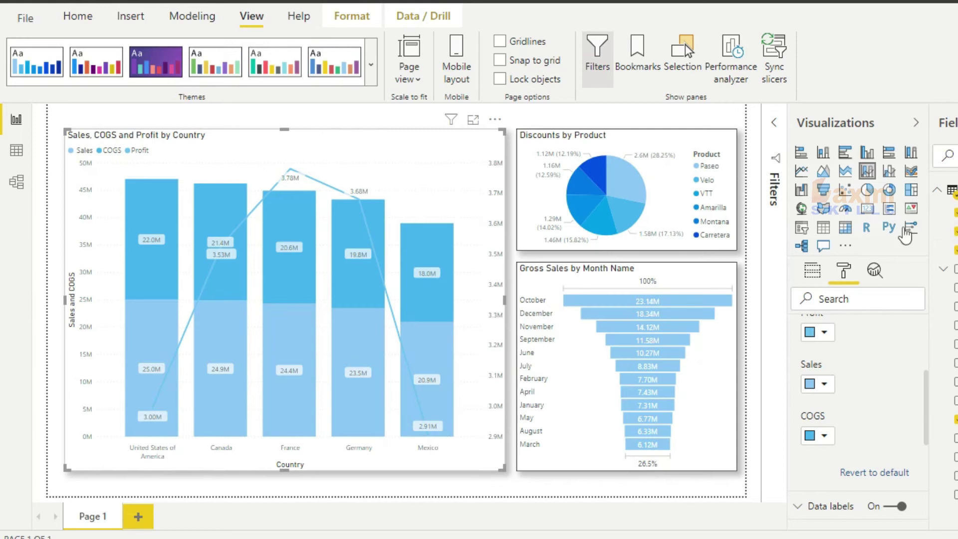
{"action": "scroll", "coordinate": [857, 372], "scroll_direction": "up", "scroll_amount": 2}
{"action": "scroll", "coordinate": [845, 382], "scroll_direction": "down", "scroll_amount": 2}
Apply the built-in theme with lavender, navy, orange, magenta, pink and cyan colors to the report
{"action": "left_click", "coordinate": [372, 68]}
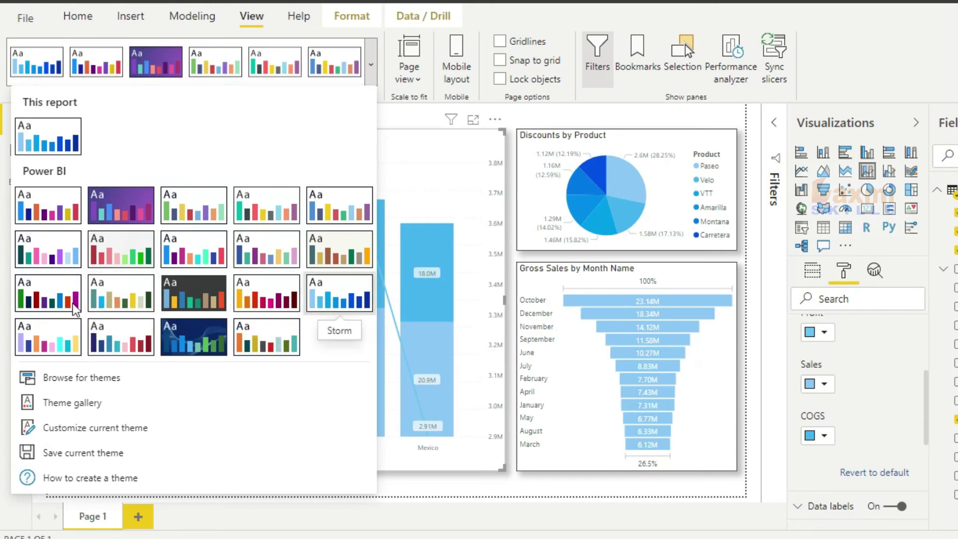
{"action": "left_click", "coordinate": [58, 338]}
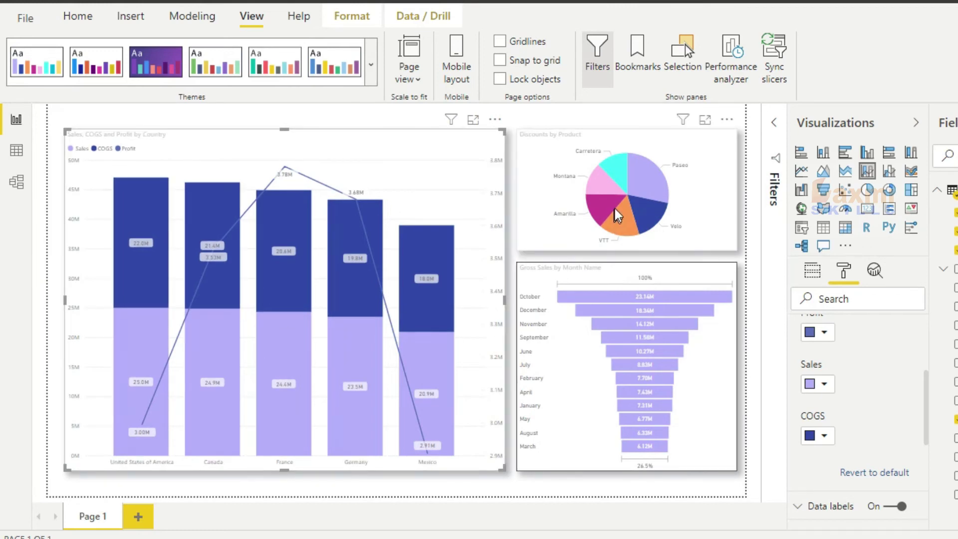
{"action": "left_click", "coordinate": [595, 279]}
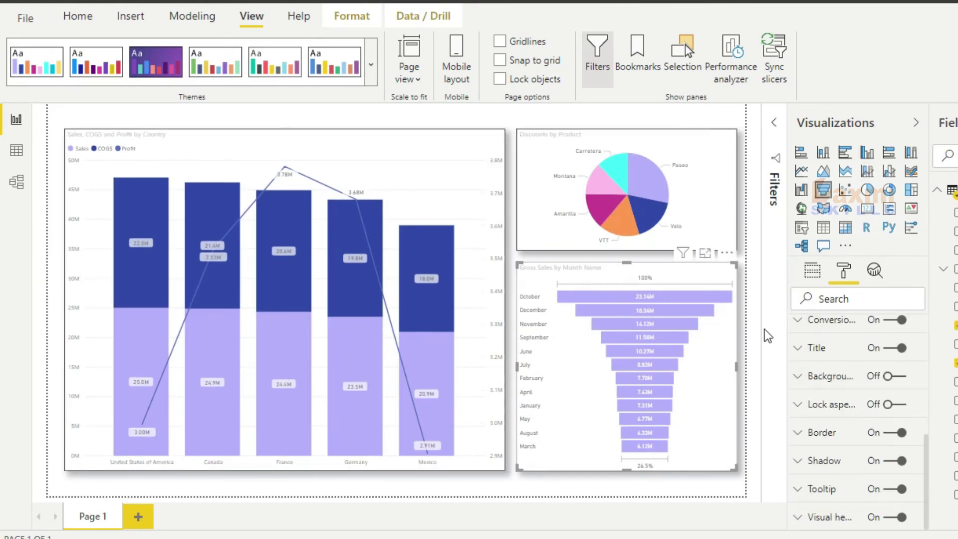
Give the Sales, COGS and Profit by Country chart's title a dark blue background and a white font
{"action": "left_click", "coordinate": [384, 146]}
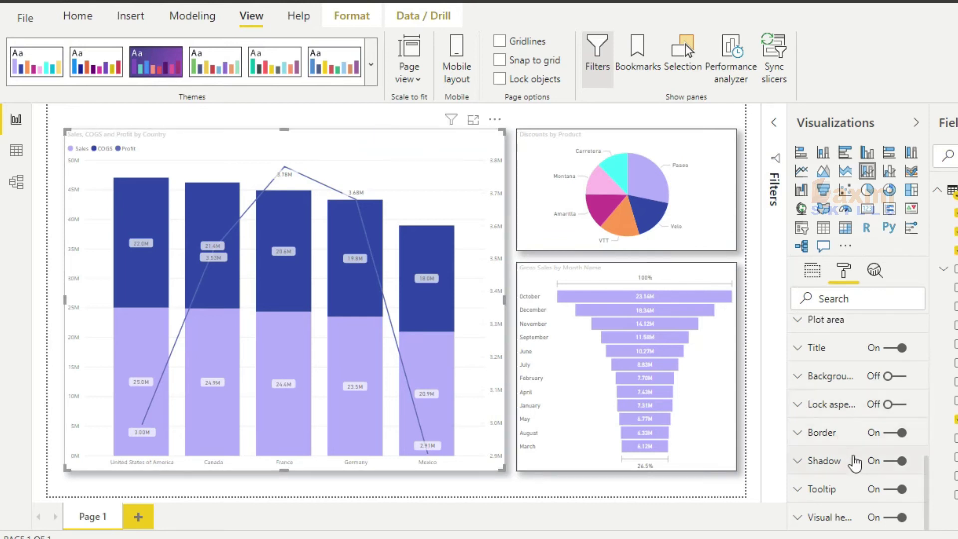
{"action": "scroll", "coordinate": [863, 496], "scroll_direction": "up", "scroll_amount": 2}
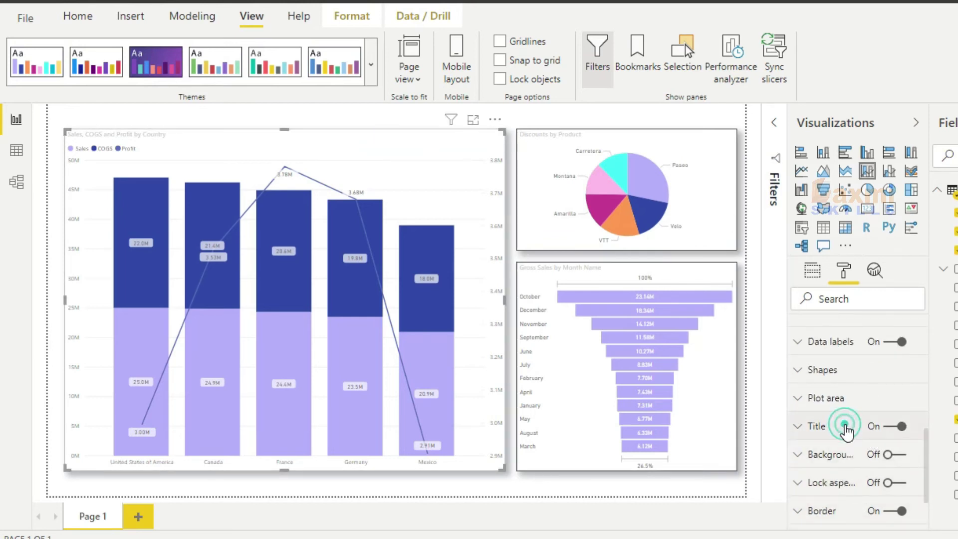
{"action": "left_click", "coordinate": [846, 425]}
{"action": "scroll", "coordinate": [845, 433], "scroll_direction": "down", "scroll_amount": 2}
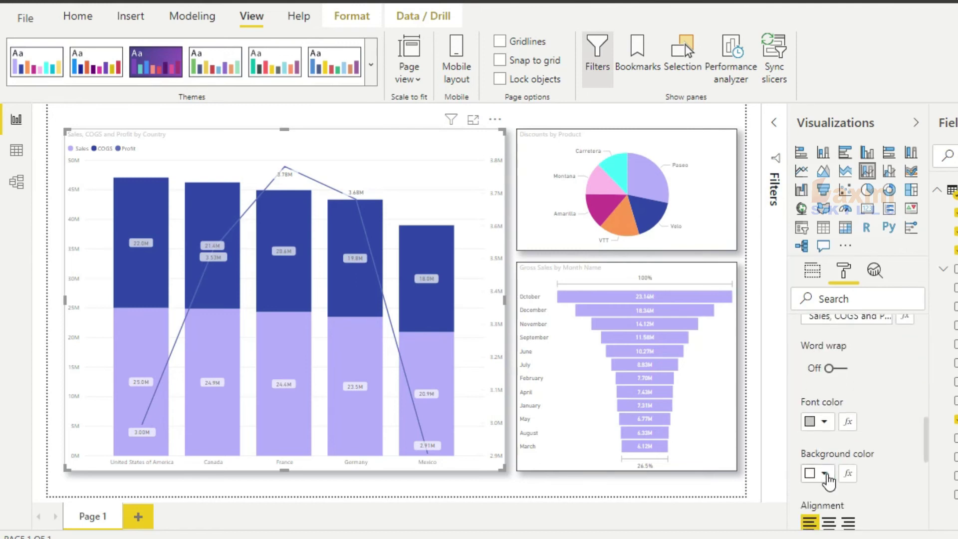
{"action": "left_click", "coordinate": [825, 474]}
{"action": "left_click", "coordinate": [811, 414]}
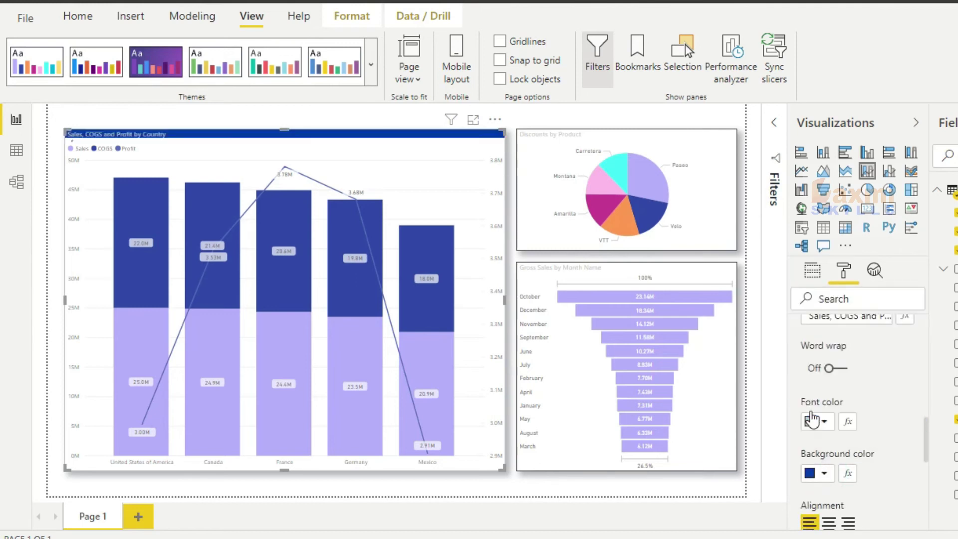
{"action": "left_click", "coordinate": [822, 422]}
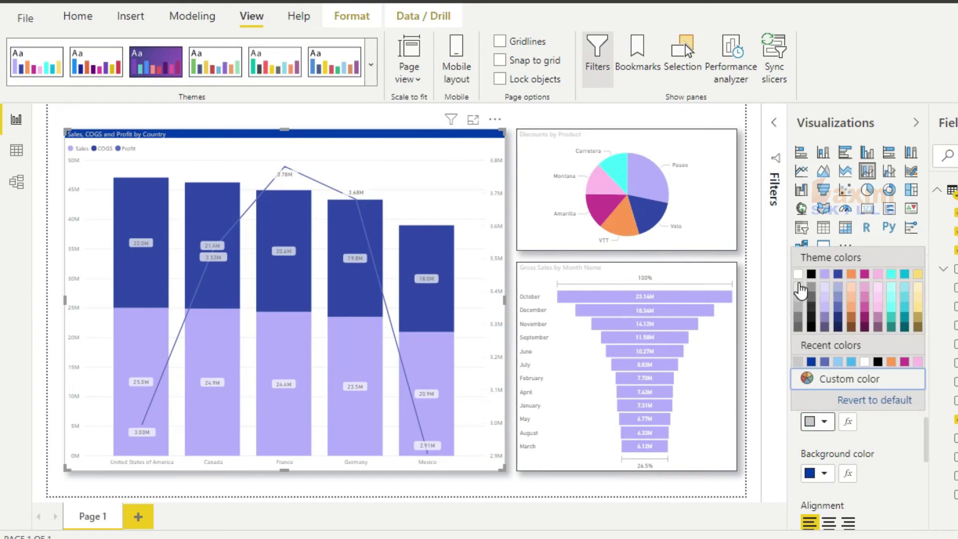
{"action": "left_click", "coordinate": [798, 275]}
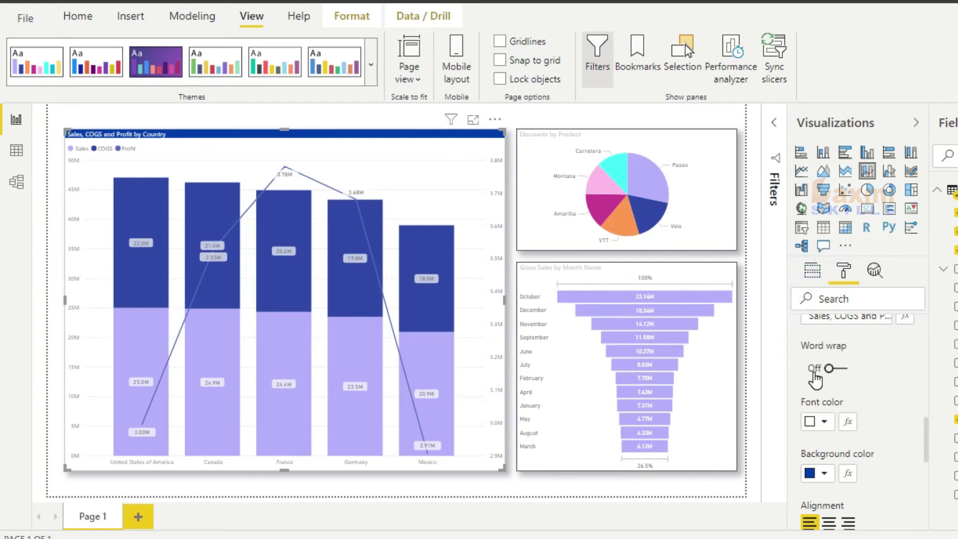
Center the combo chart's title and set its text size to 12 pt
{"action": "scroll", "coordinate": [815, 379], "scroll_direction": "down", "scroll_amount": 3}
{"action": "left_click", "coordinate": [829, 368]}
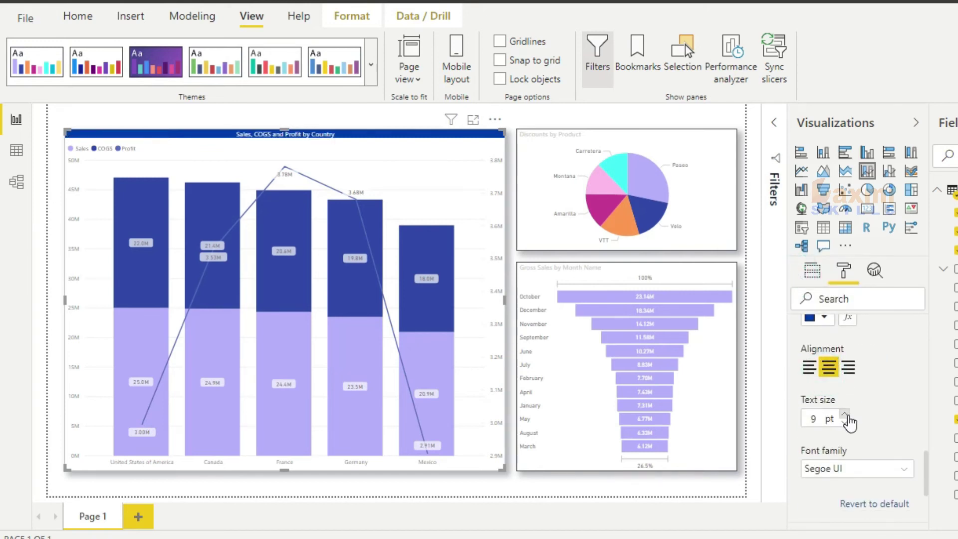
{"action": "left_click", "coordinate": [845, 415]}
{"action": "left_click", "coordinate": [844, 415]}
{"action": "left_click", "coordinate": [845, 415]}
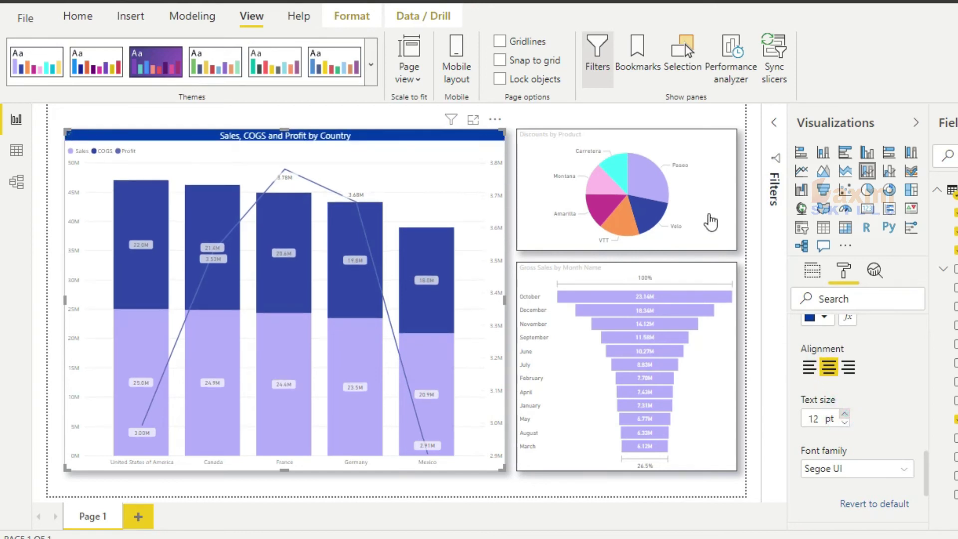
Give the Discounts by Product pie chart's title a dark blue background and a white font
{"action": "left_click", "coordinate": [713, 175]}
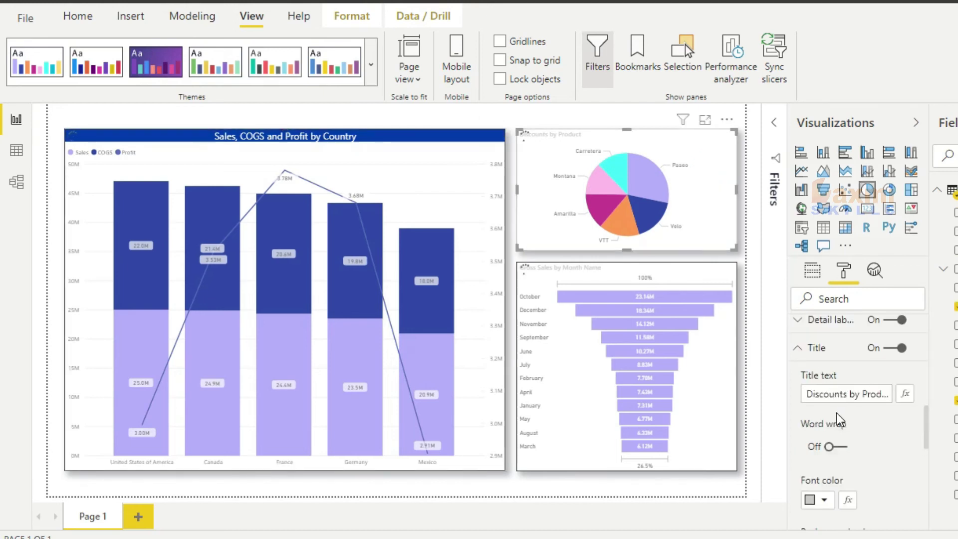
{"action": "scroll", "coordinate": [843, 415], "scroll_direction": "down", "scroll_amount": 3}
{"action": "left_click", "coordinate": [814, 478]}
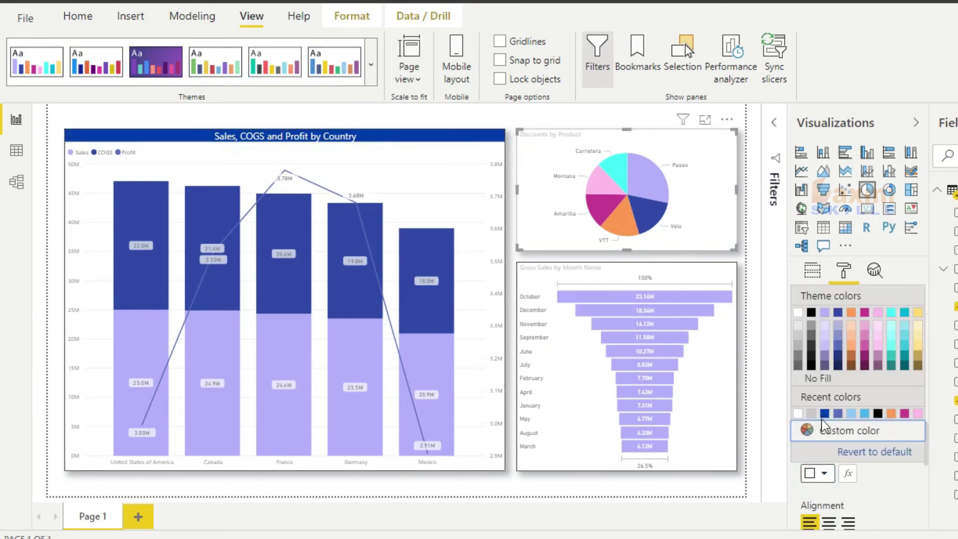
{"action": "left_click", "coordinate": [826, 413]}
{"action": "left_click", "coordinate": [823, 421]}
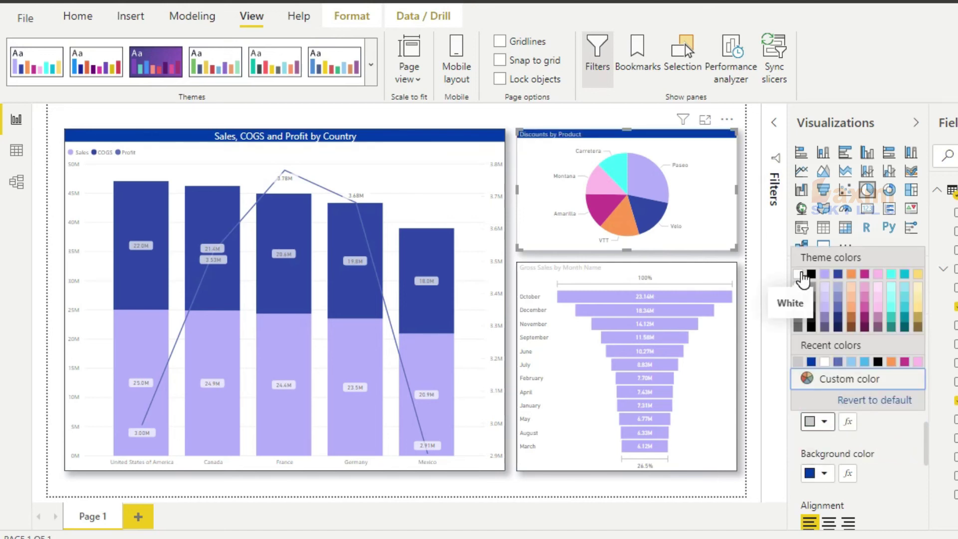
{"action": "left_click", "coordinate": [801, 274]}
Give the Gross Sales by Month Name funnel chart's title a dark blue background and a white font
{"action": "left_click", "coordinate": [727, 398]}
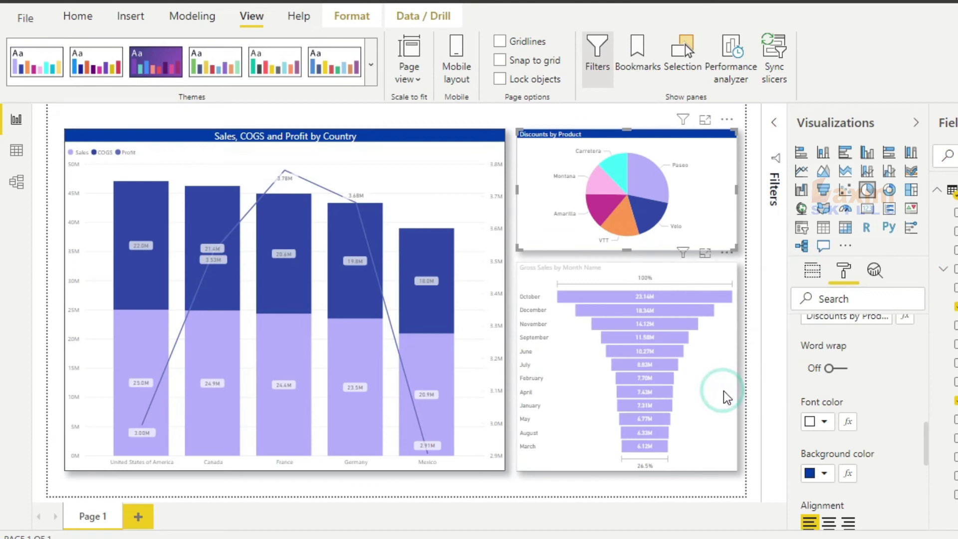
{"action": "scroll", "coordinate": [848, 424], "scroll_direction": "down", "scroll_amount": 3}
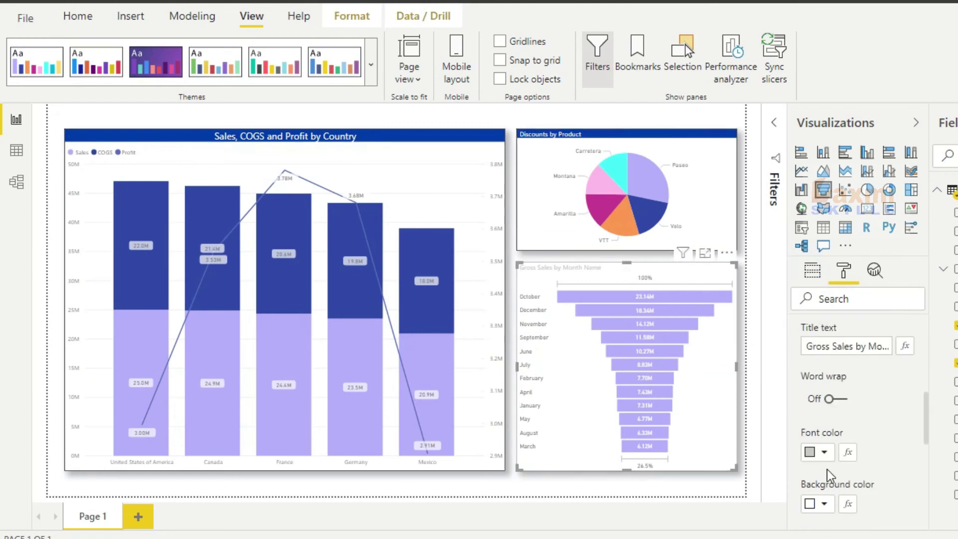
{"action": "left_click", "coordinate": [825, 473]}
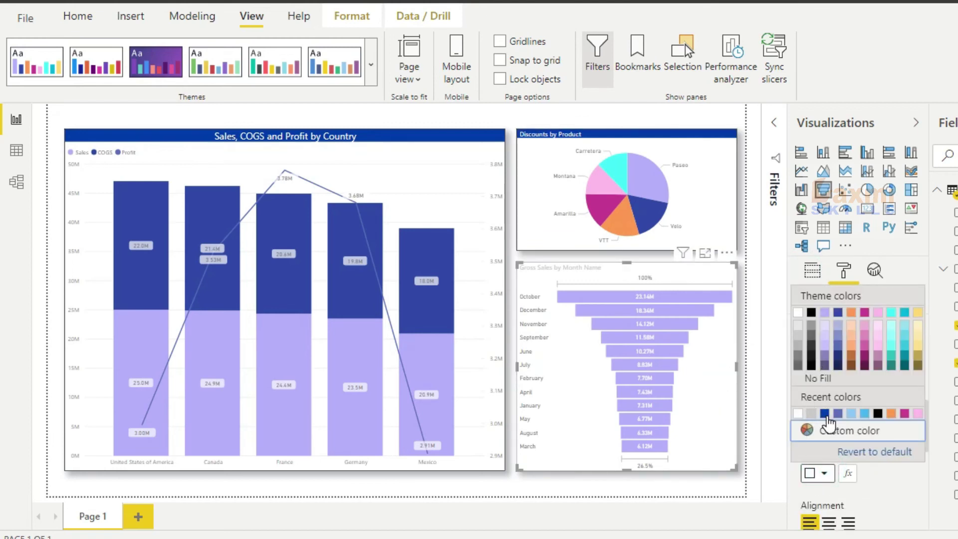
{"action": "left_click", "coordinate": [827, 413]}
{"action": "left_click", "coordinate": [817, 422]}
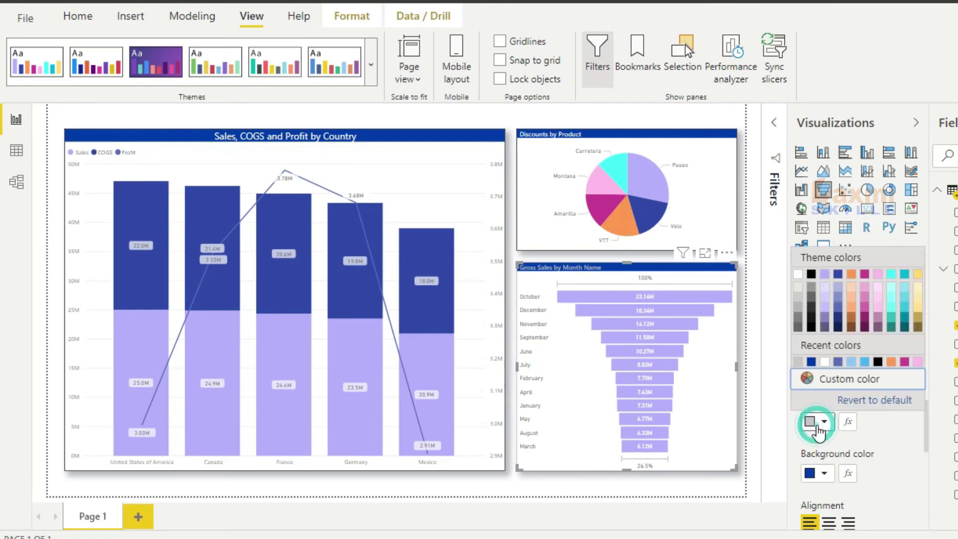
{"action": "left_click", "coordinate": [798, 274]}
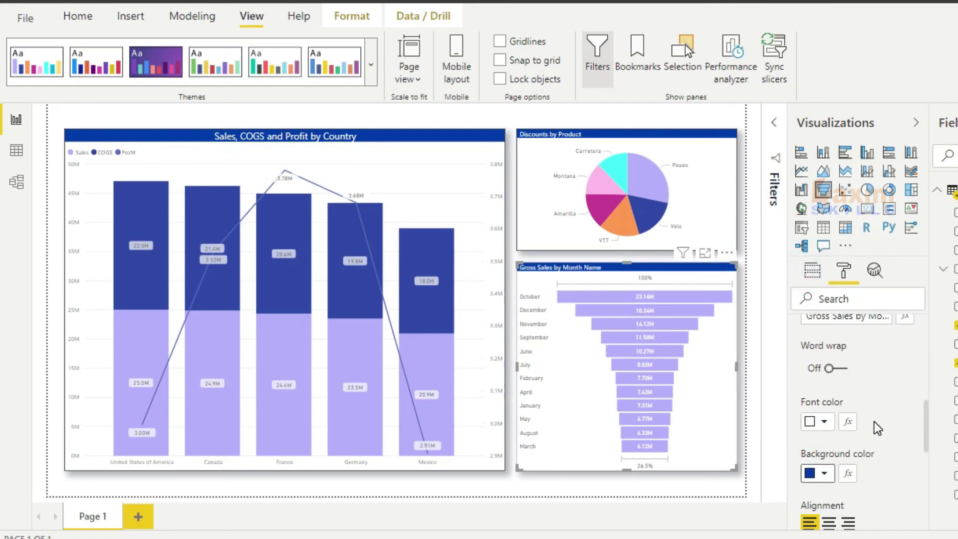
Set the funnel chart's default data color to a teal shade
{"action": "scroll", "coordinate": [856, 444], "scroll_direction": "up", "scroll_amount": 10}
{"action": "left_click", "coordinate": [826, 493]}
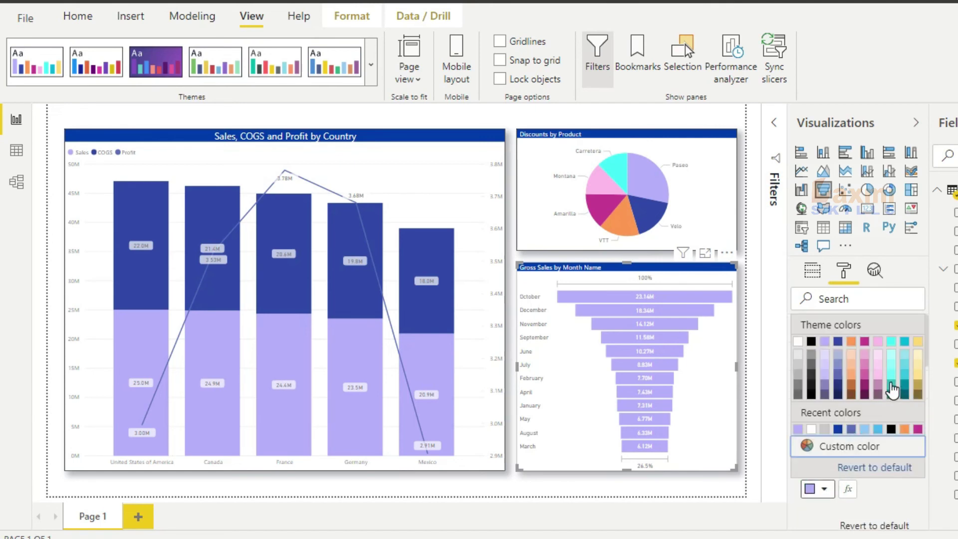
{"action": "left_click", "coordinate": [892, 390]}
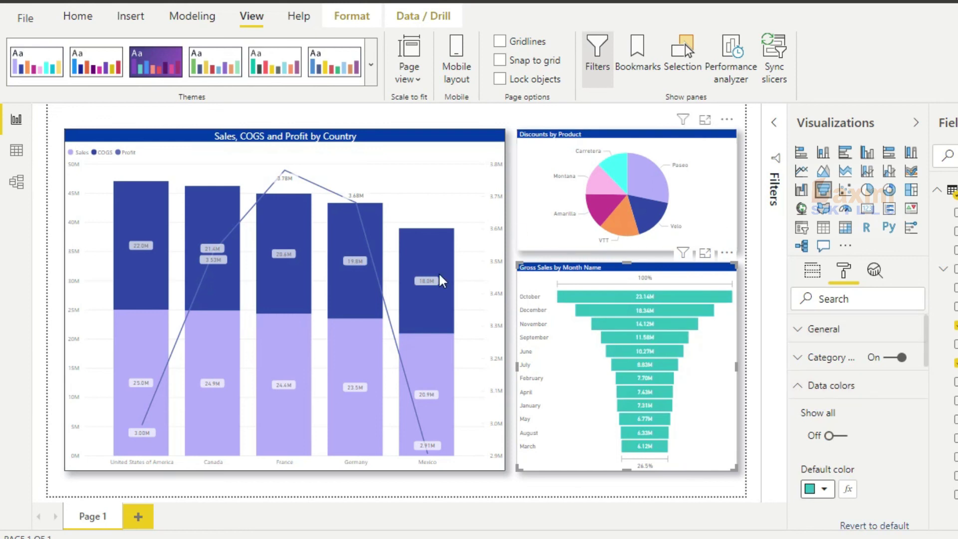
Test cross-highlighting with Mexico's COGS column and the pie slices VTT, Velo, Paseo, Carretera, Montana and Amarilla
{"action": "left_click", "coordinate": [427, 261]}
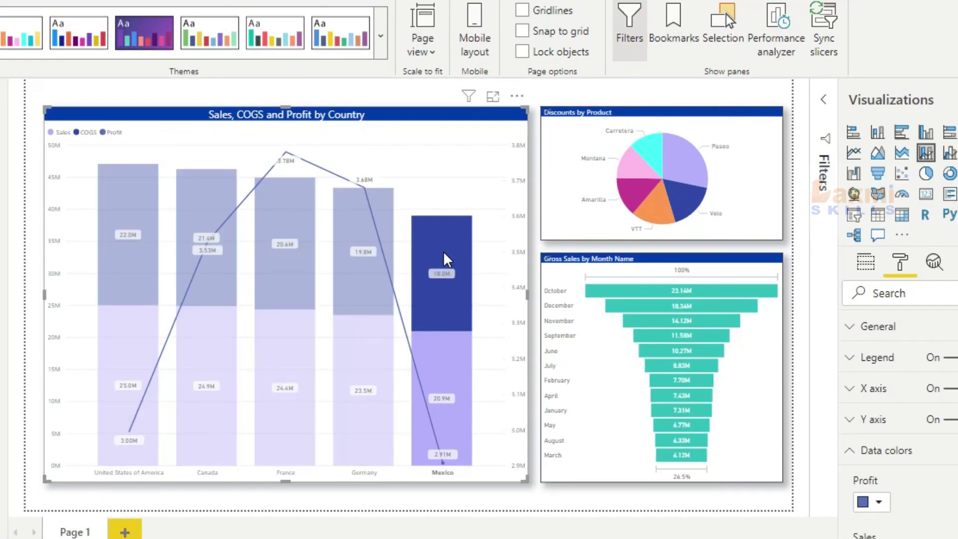
{"action": "left_click", "coordinate": [443, 250]}
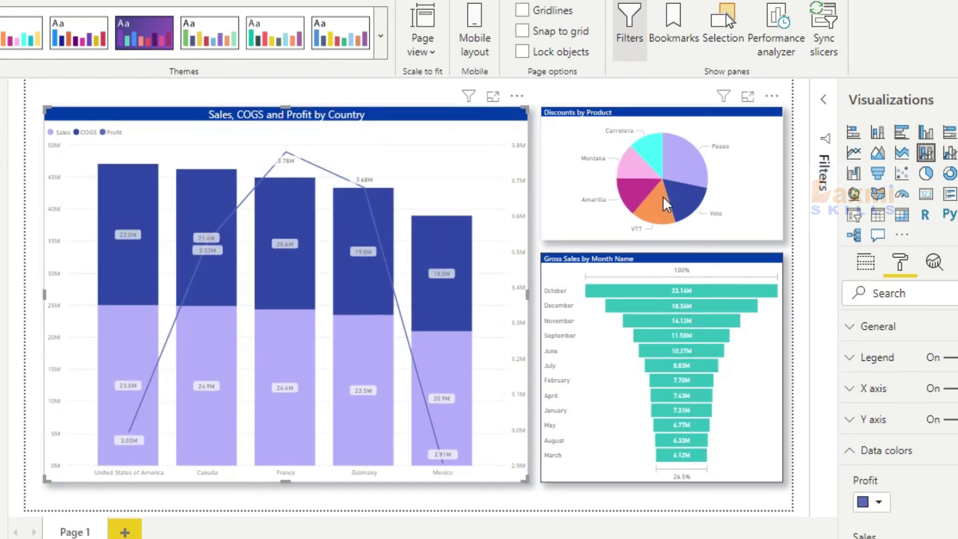
{"action": "left_click", "coordinate": [662, 196]}
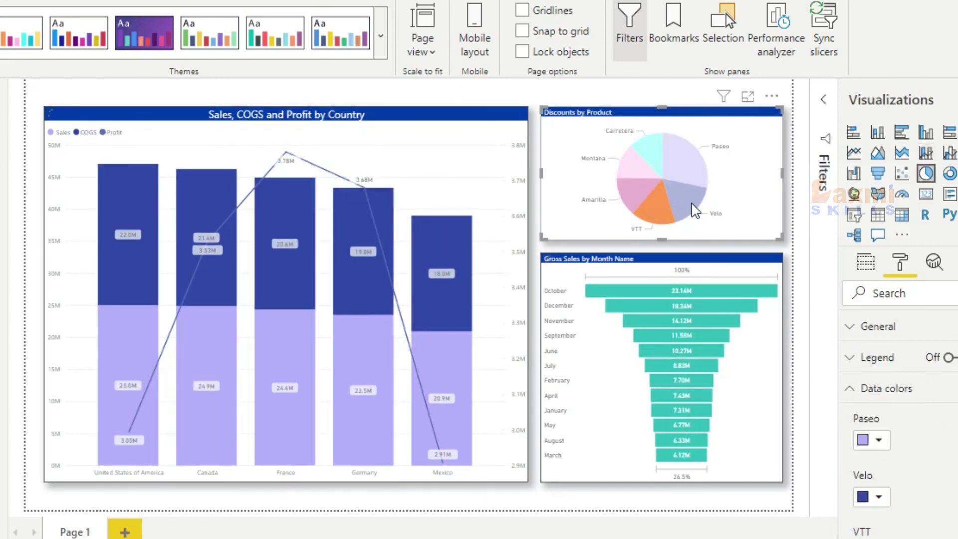
{"action": "left_click", "coordinate": [696, 210]}
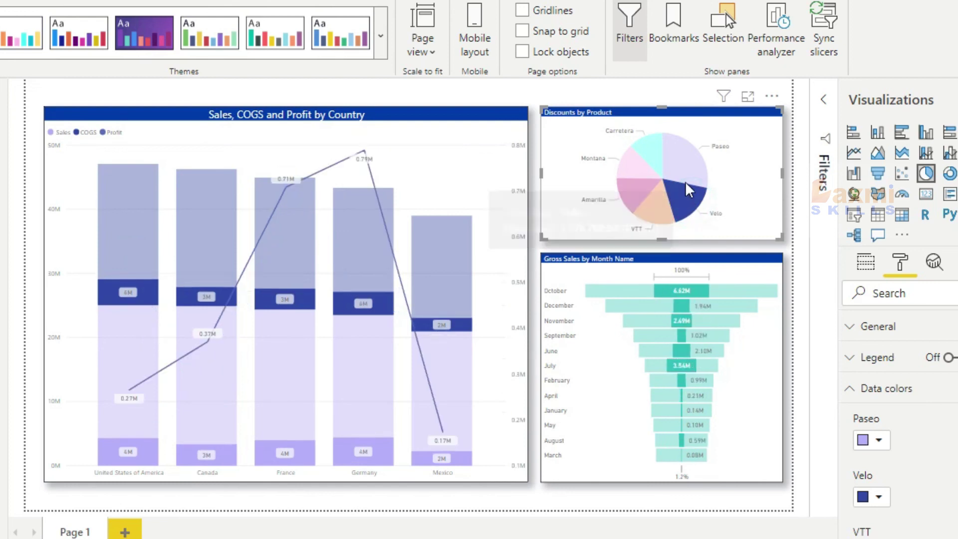
{"action": "left_click", "coordinate": [687, 161]}
{"action": "left_click", "coordinate": [657, 155]}
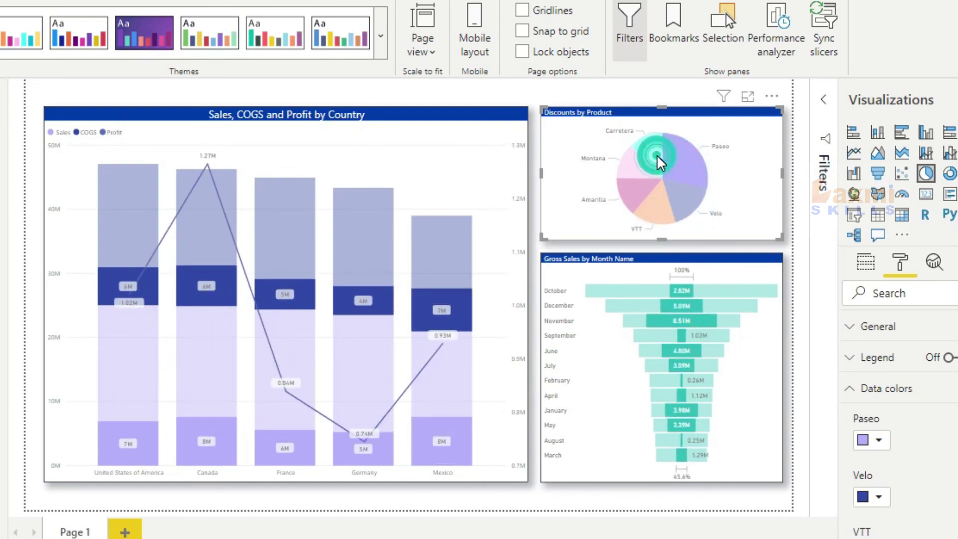
{"action": "left_click", "coordinate": [631, 170]}
{"action": "left_click", "coordinate": [632, 200]}
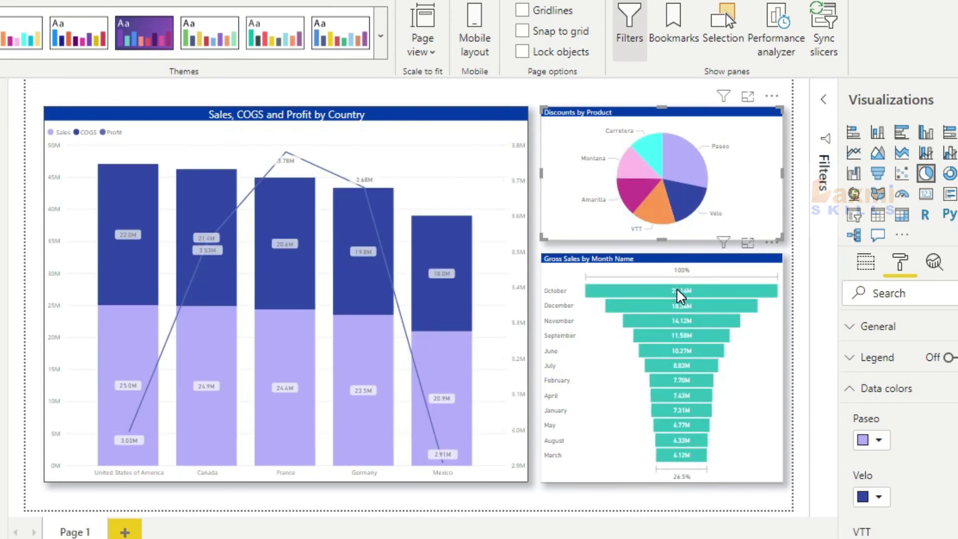
Cross-highlight the other charts by the funnel's October, December, November, September and June bars in turn
{"action": "left_click", "coordinate": [677, 289]}
{"action": "left_click", "coordinate": [682, 308]}
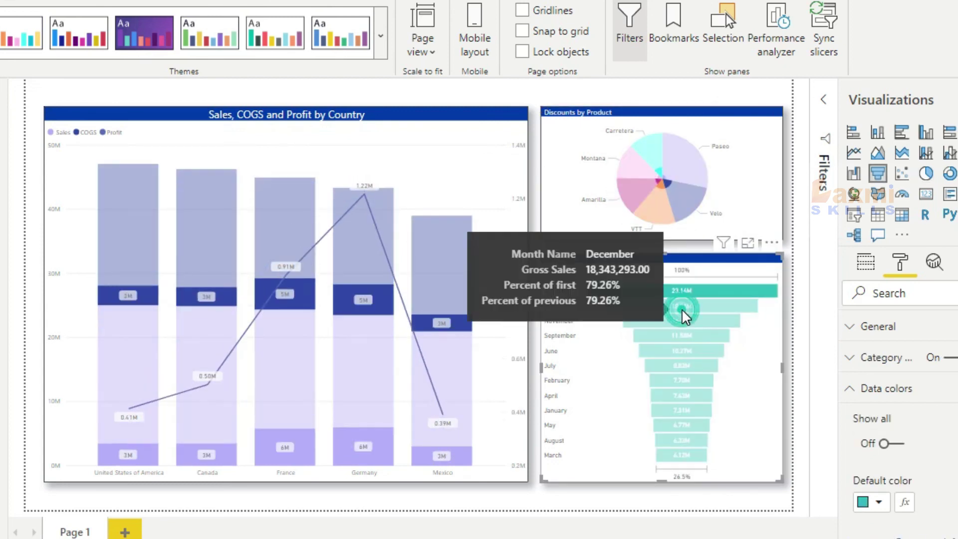
{"action": "left_click", "coordinate": [682, 322]}
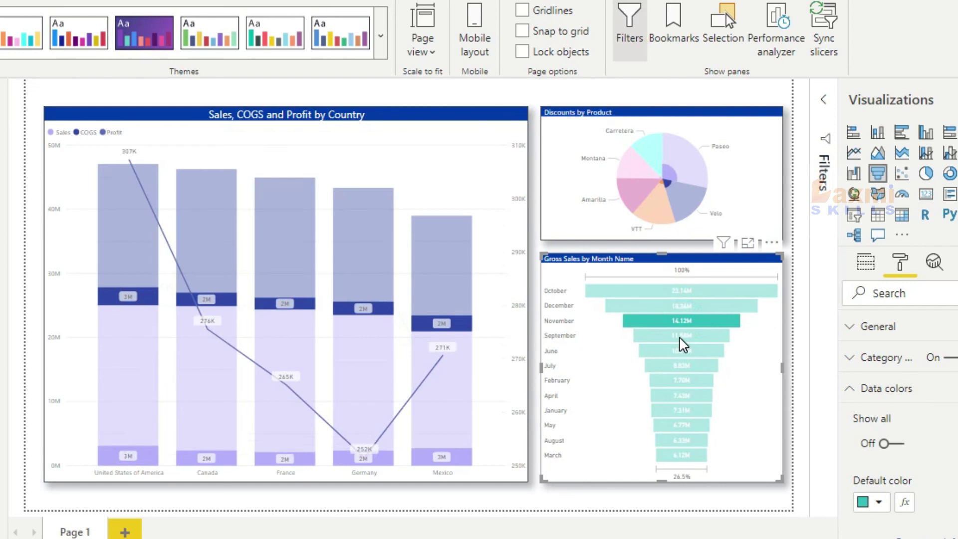
{"action": "left_click", "coordinate": [679, 338]}
{"action": "left_click", "coordinate": [670, 352]}
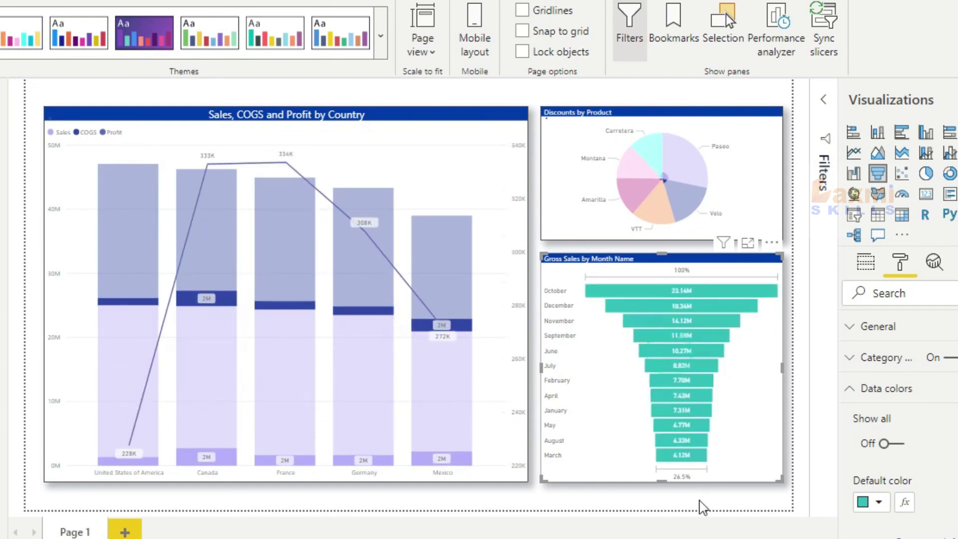